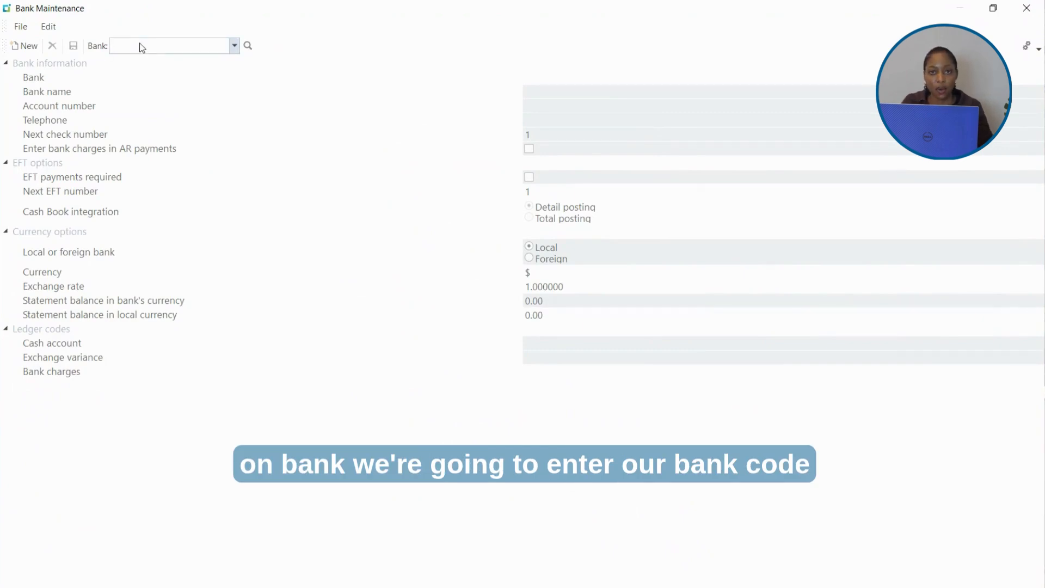
- Start a new bank record with the code BB and the bank name Best Bank
text(BB)
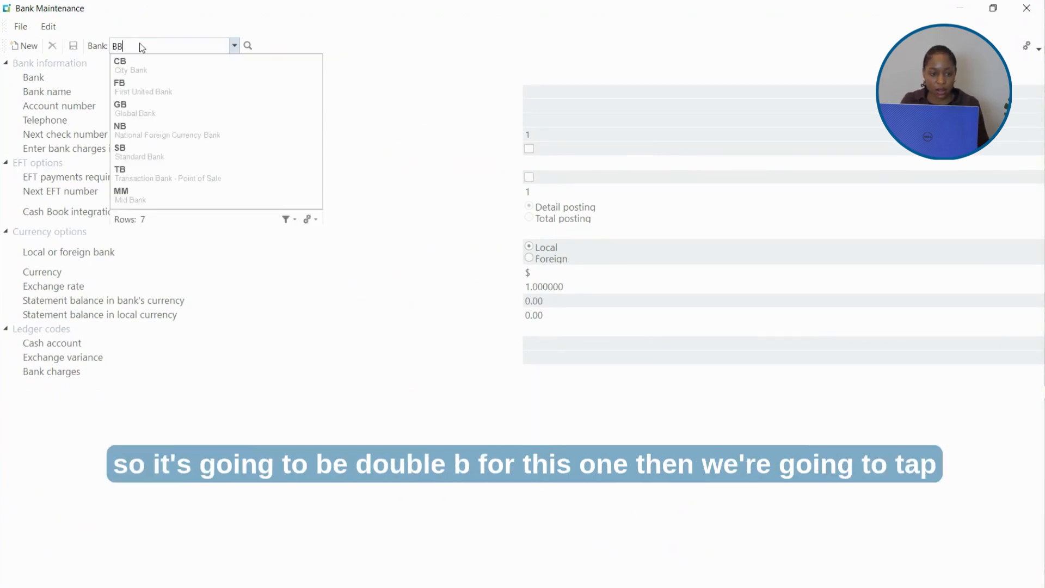
key(Tab)
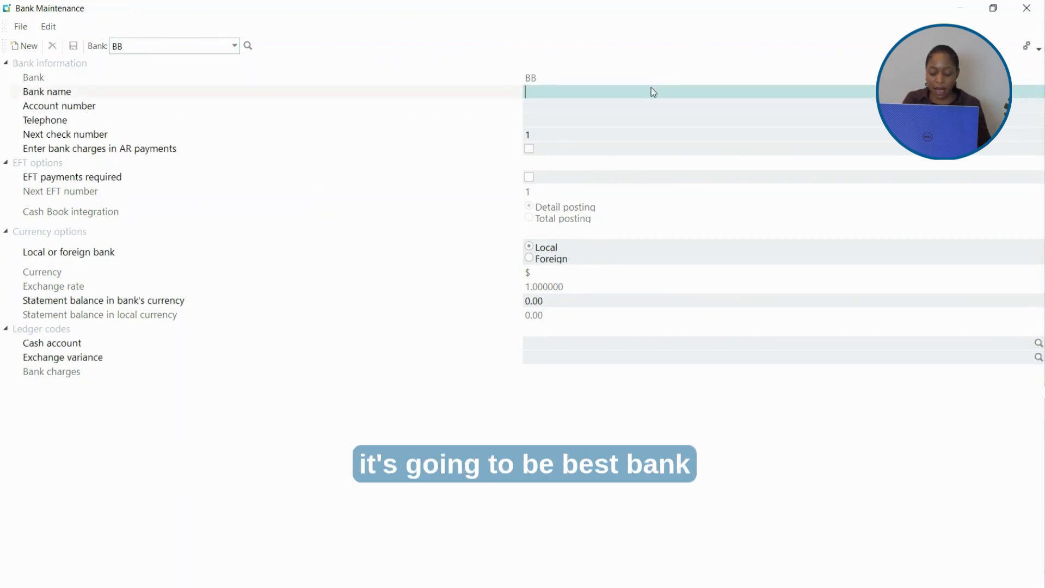
text(Be)
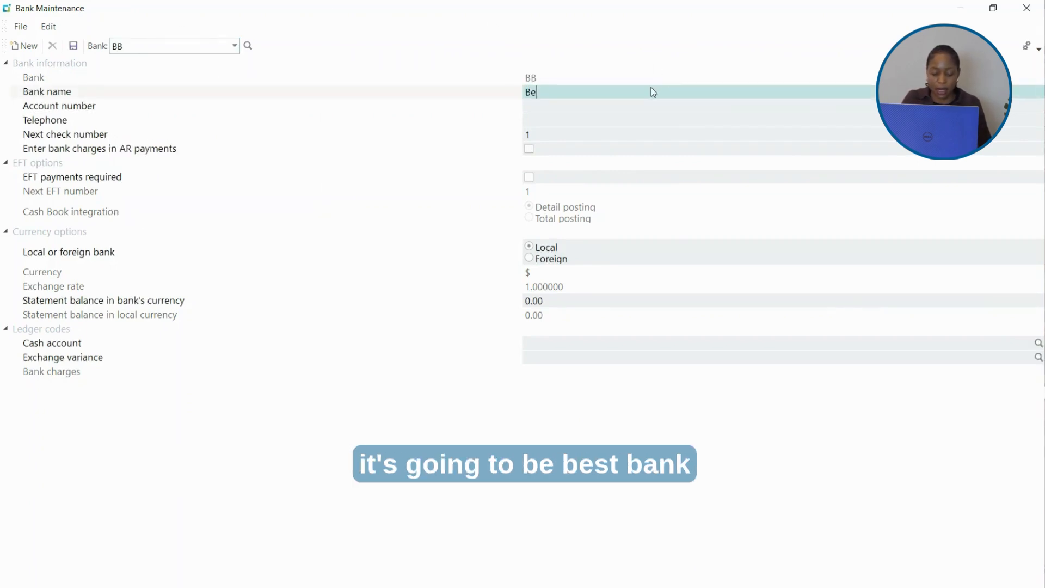
text(st Bank)
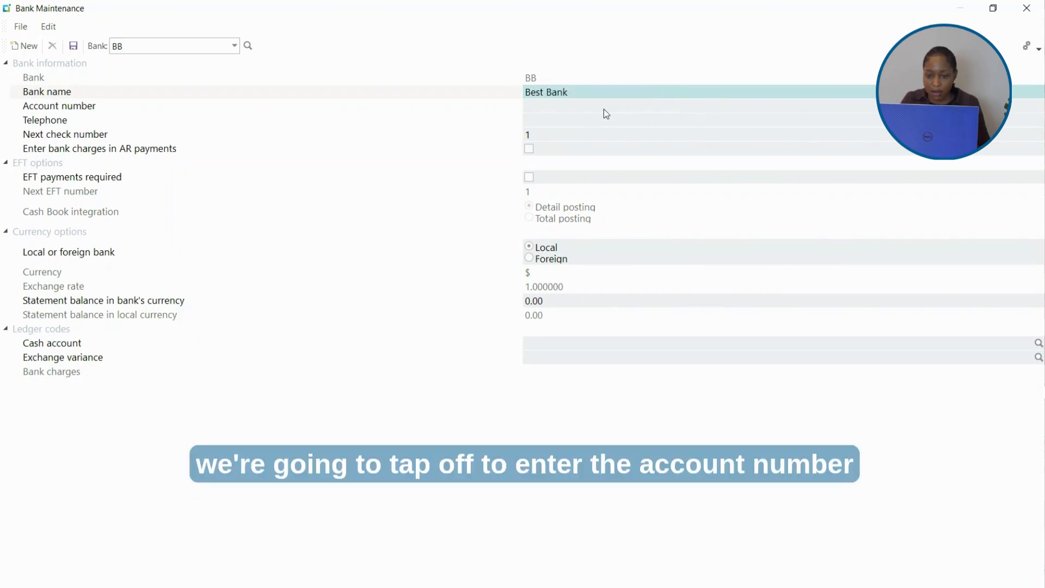
- Enter the account number and telephone number for the new bank
key(Tab)
text(12)
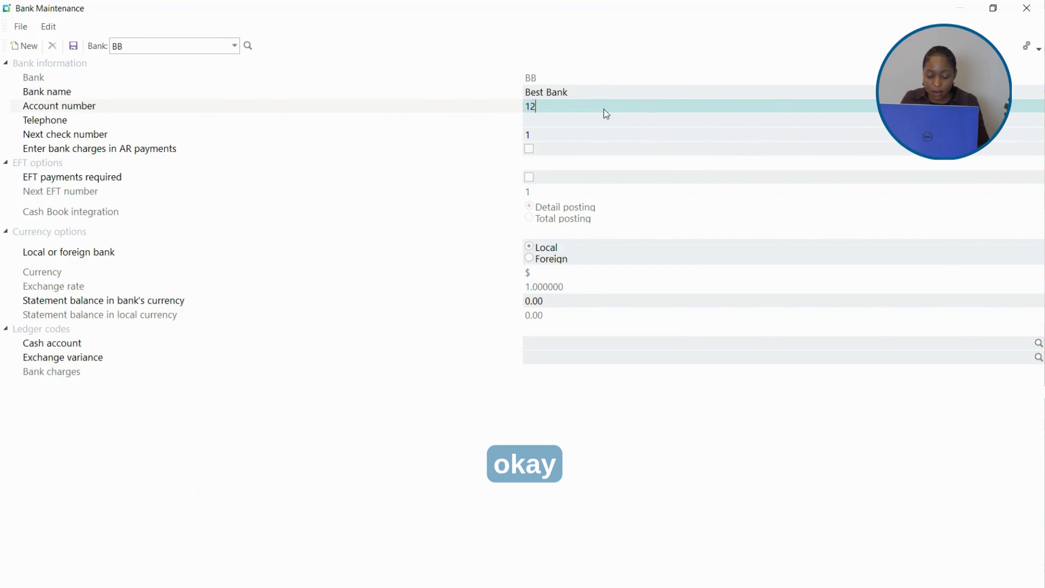
text(57946570)
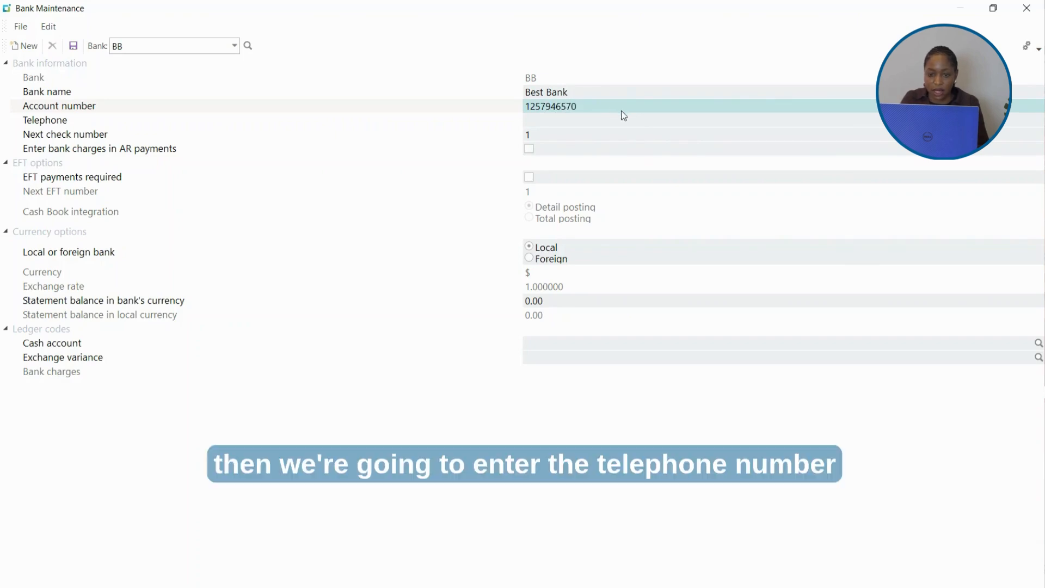
click(563, 124)
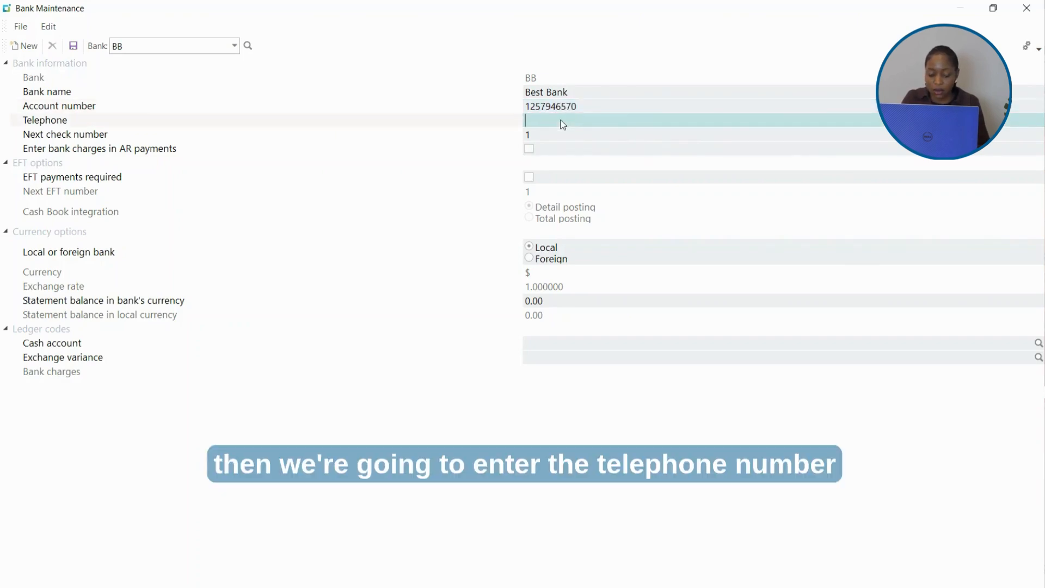
text(555)
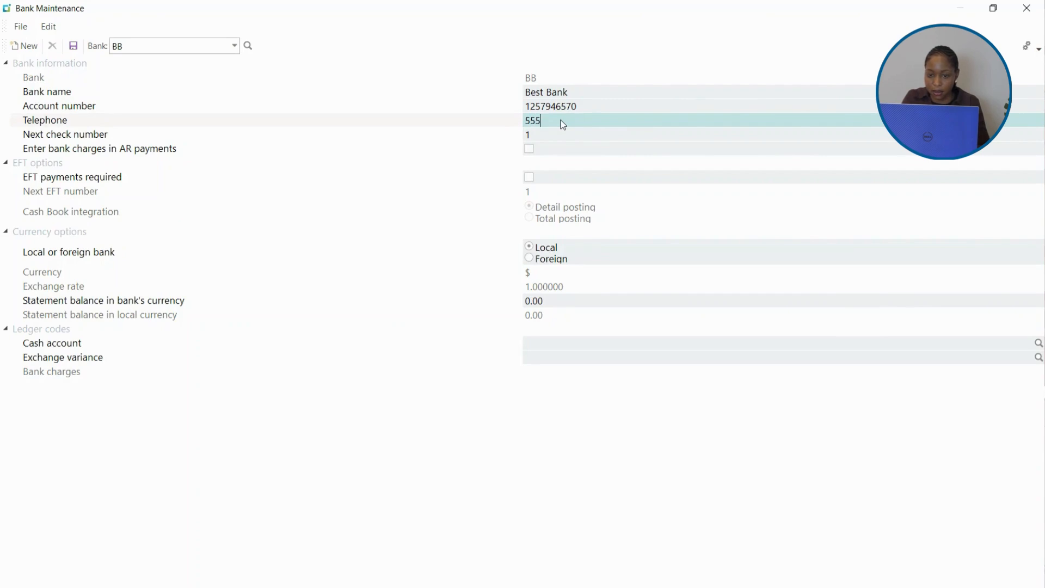
text(5)
key(BackSpace)
text(567)
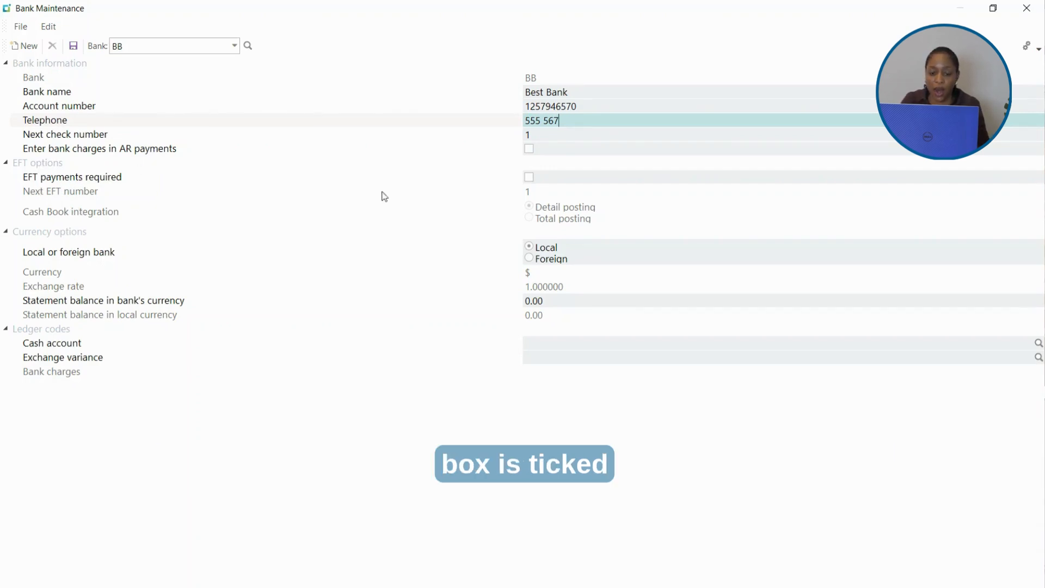
- Enable EFT payments required for the bank and set the next EFT number to 8000
click(529, 177)
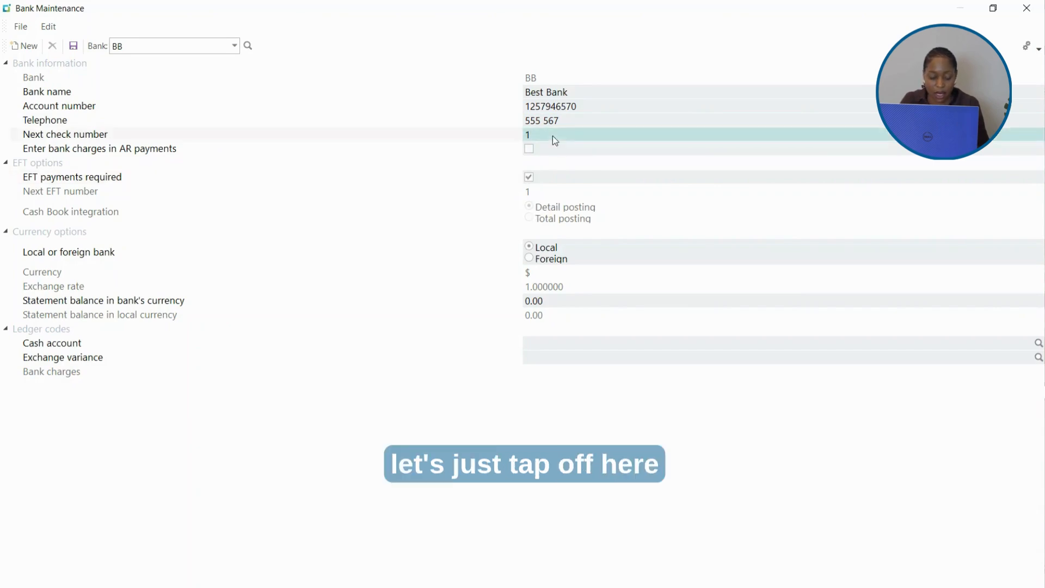
click(529, 177)
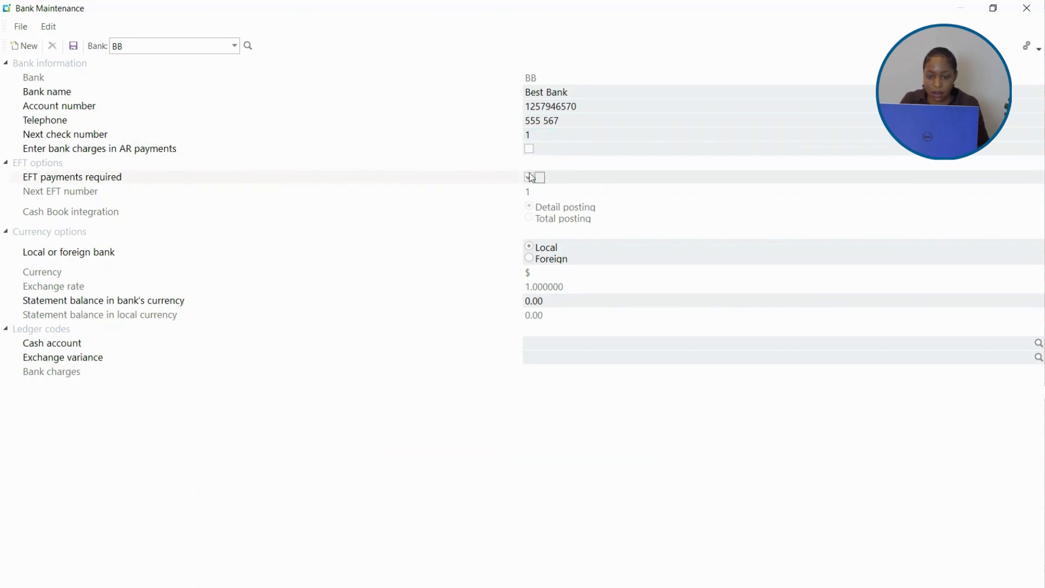
click(529, 178)
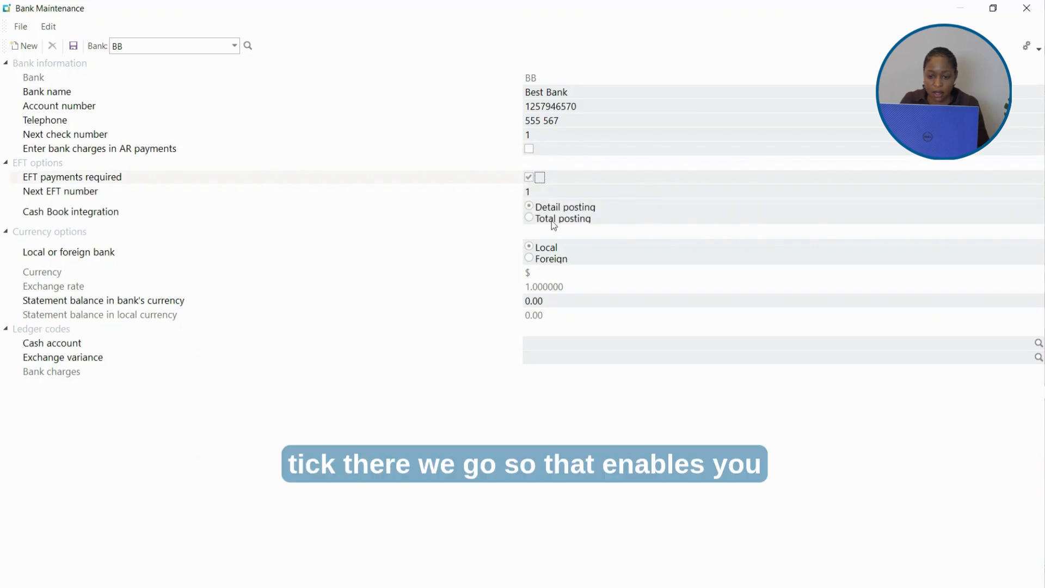
click(540, 193)
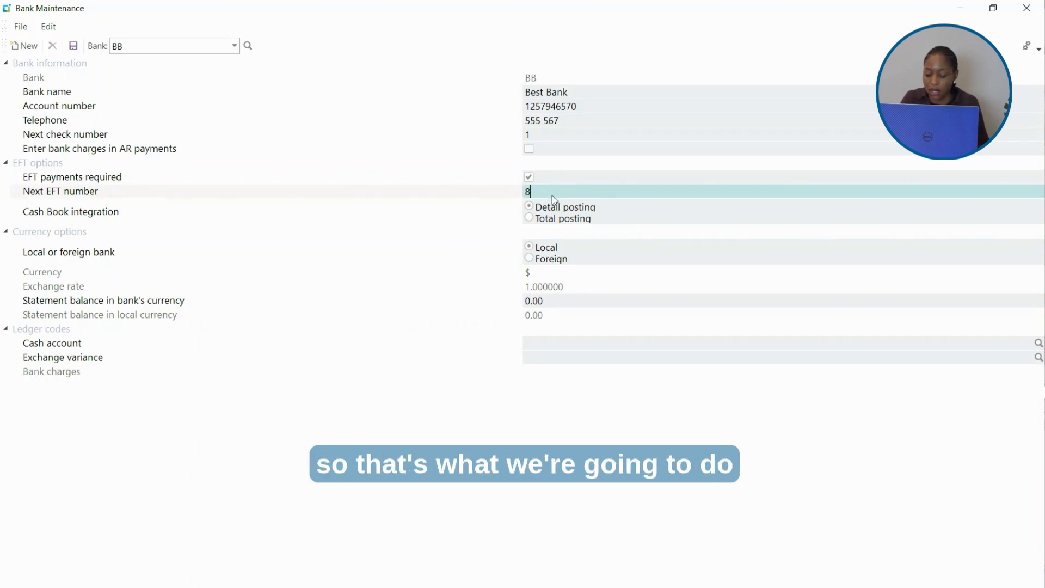
text(000)
key(Tab)
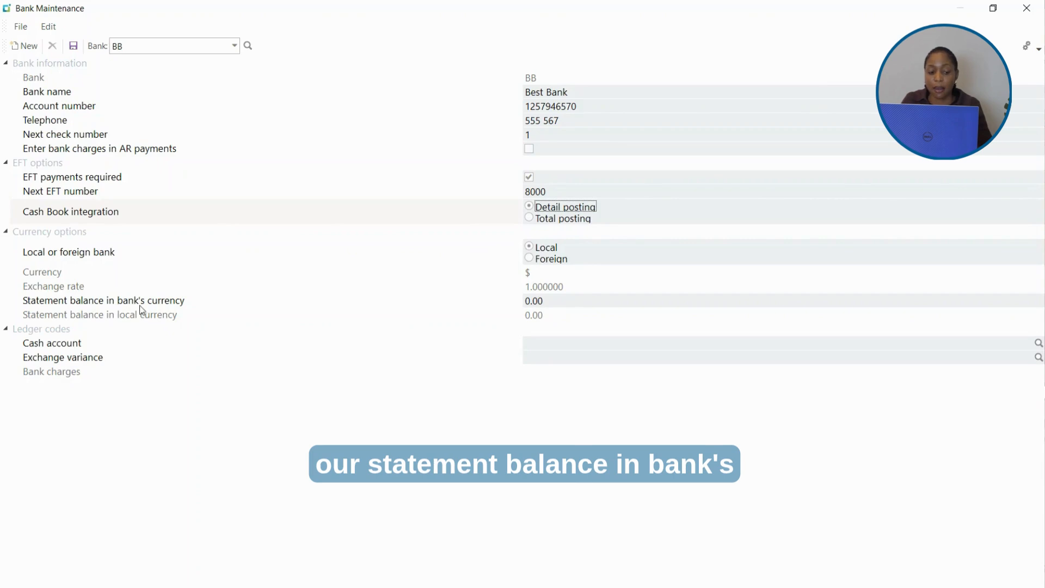
- Set the statement balance in bank's currency to 150000 and the cash account ledger code to 00-1040
click(484, 306)
text(150000)
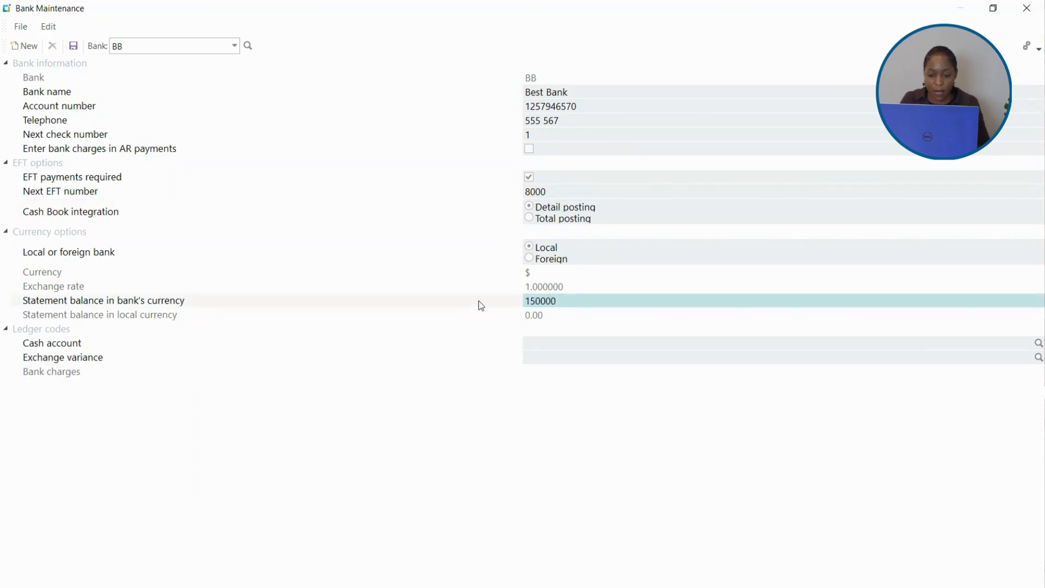
click(532, 347)
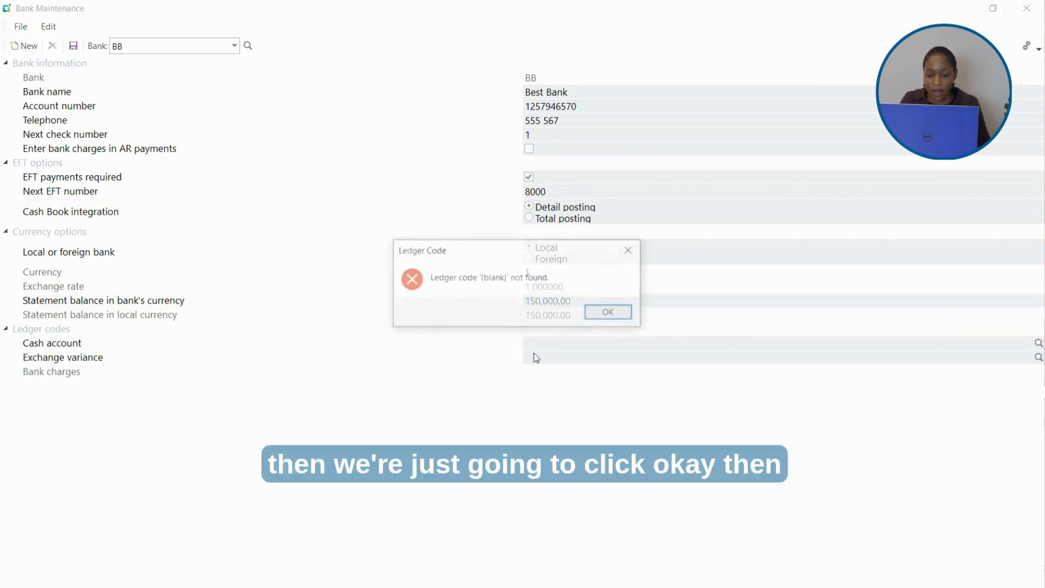
click(609, 316)
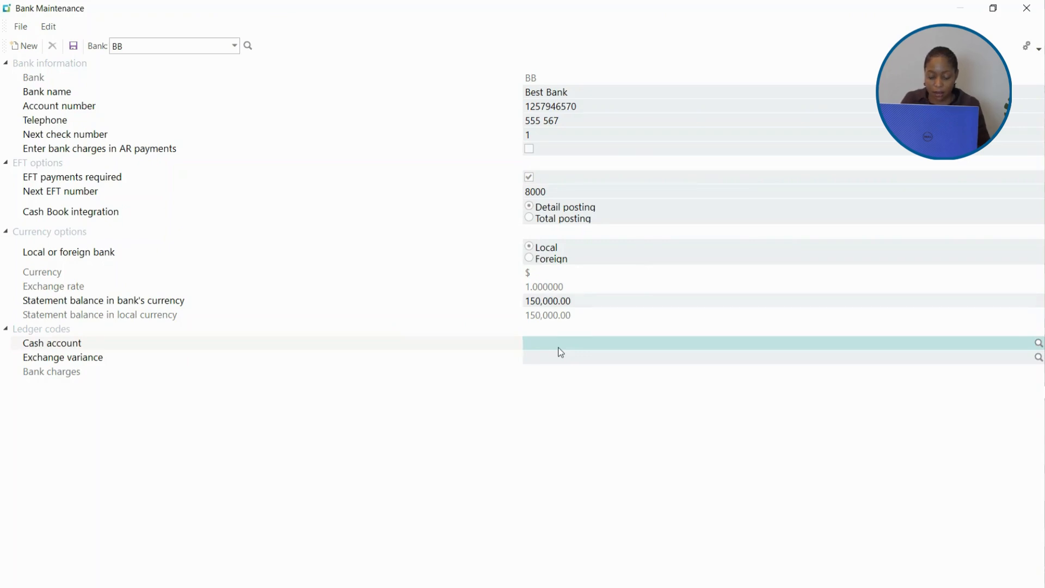
text(00-)
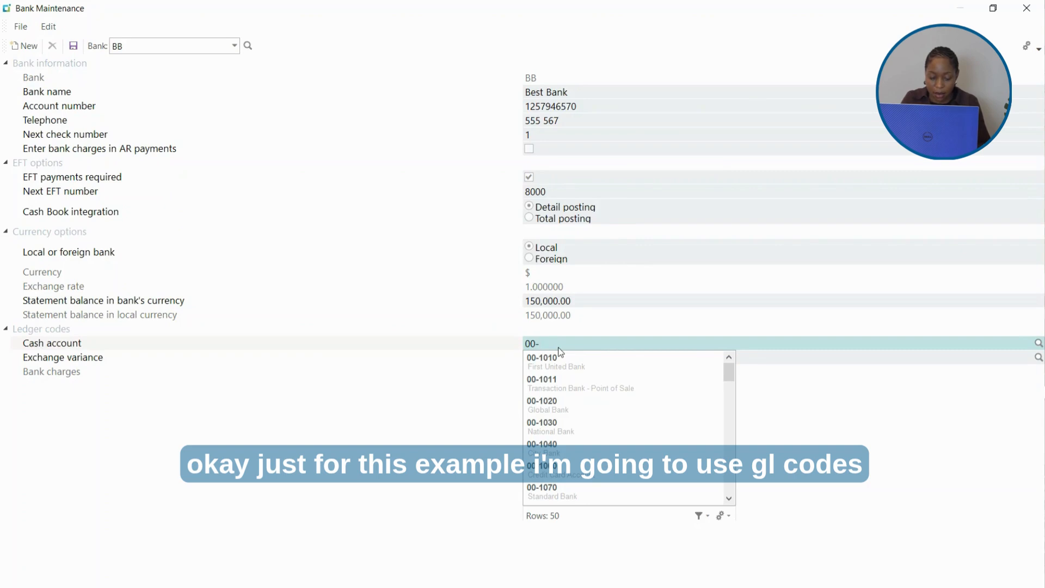
text(1040)
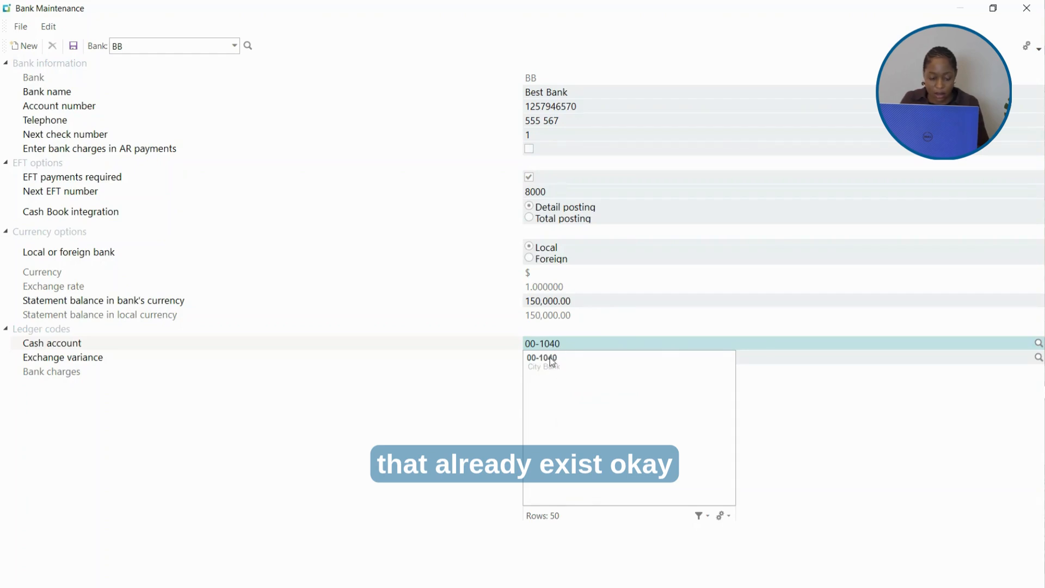
key(Tab)
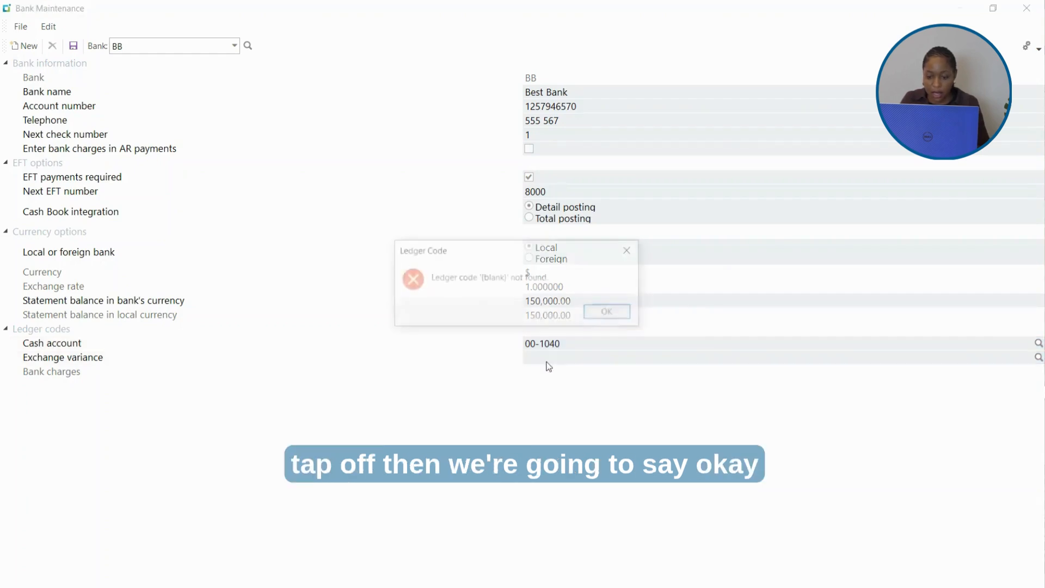
- Set the exchange variance ledger code to 00-6450 and save the bank record
click(606, 313)
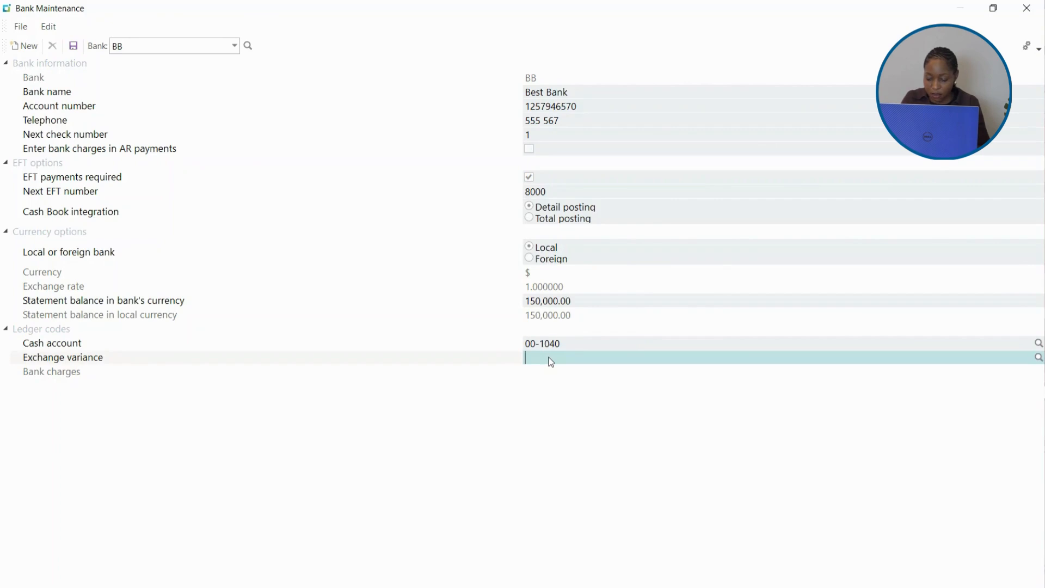
text(00-)
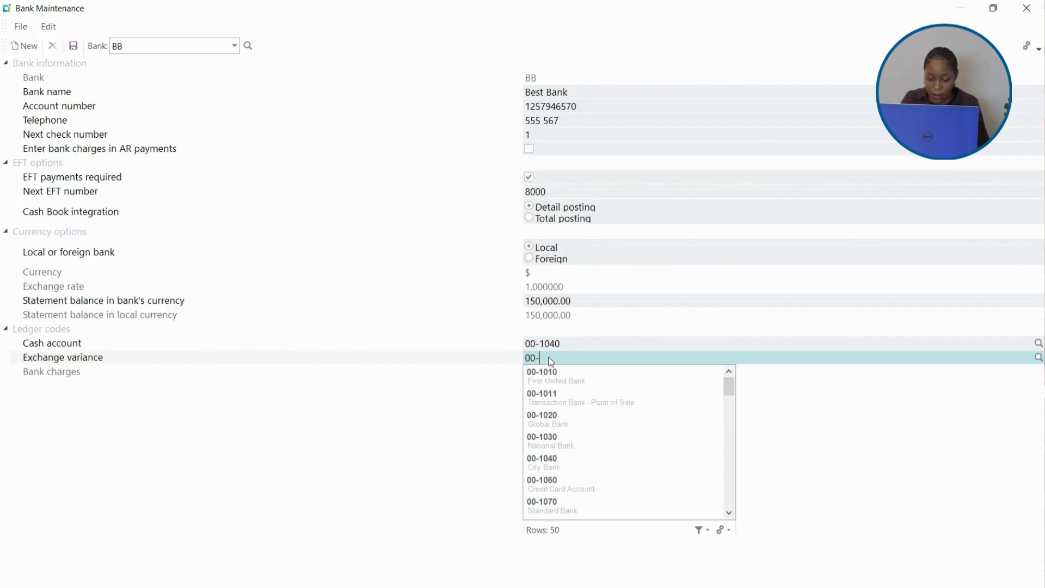
text(64)
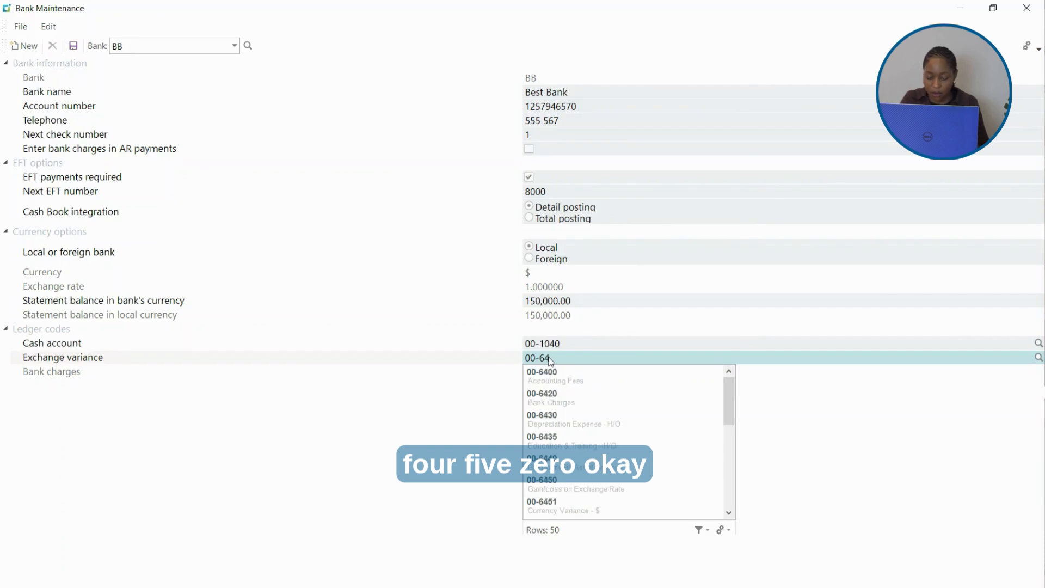
text(50)
key(Tab)
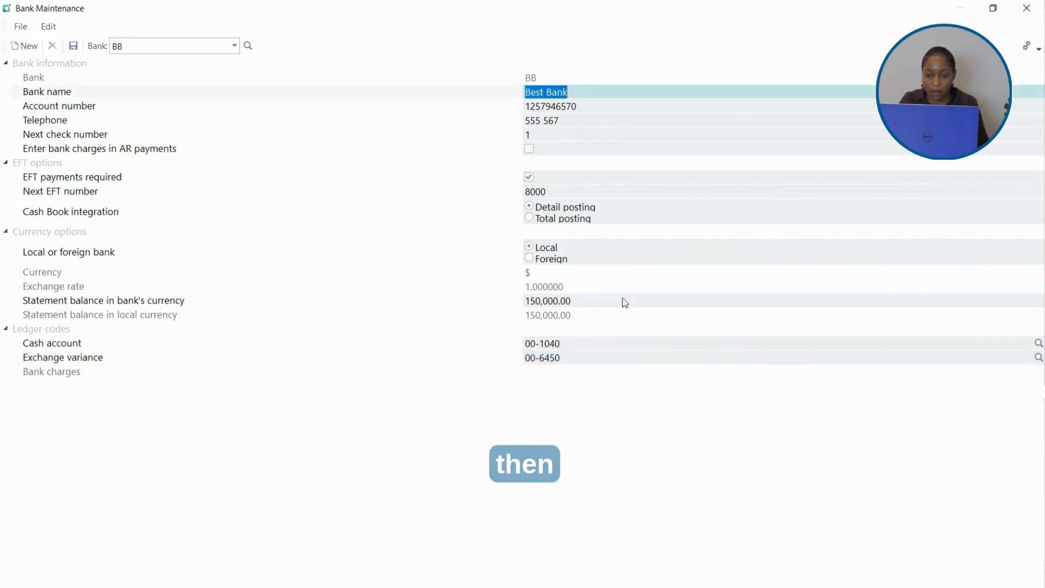
click(73, 47)
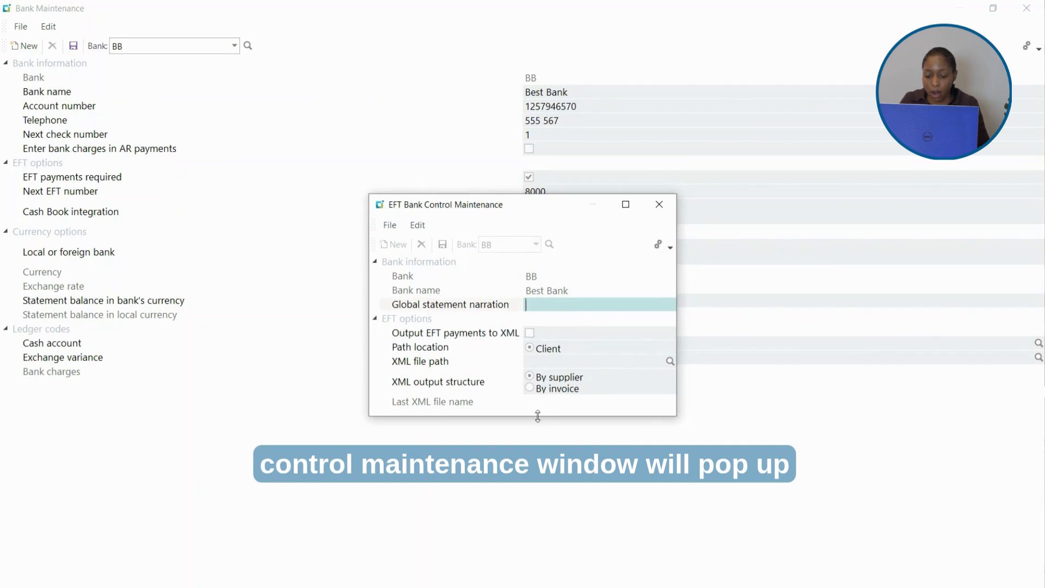
- Enable output of EFT payments to XML format, save the EFT bank control settings and close Bank Maintenance
drag(538, 416, 538, 435)
drag(678, 342, 708, 342)
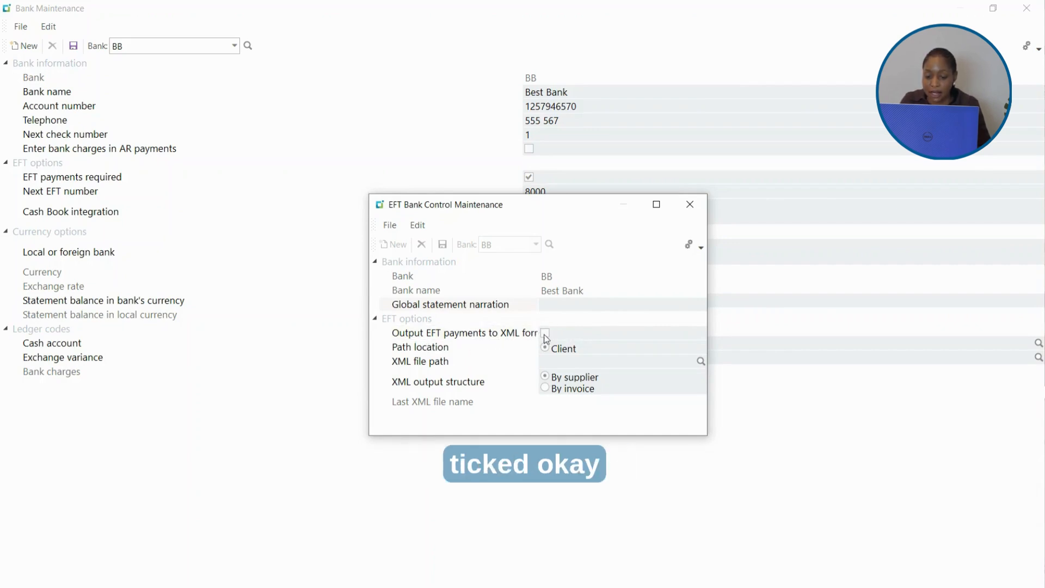
click(544, 334)
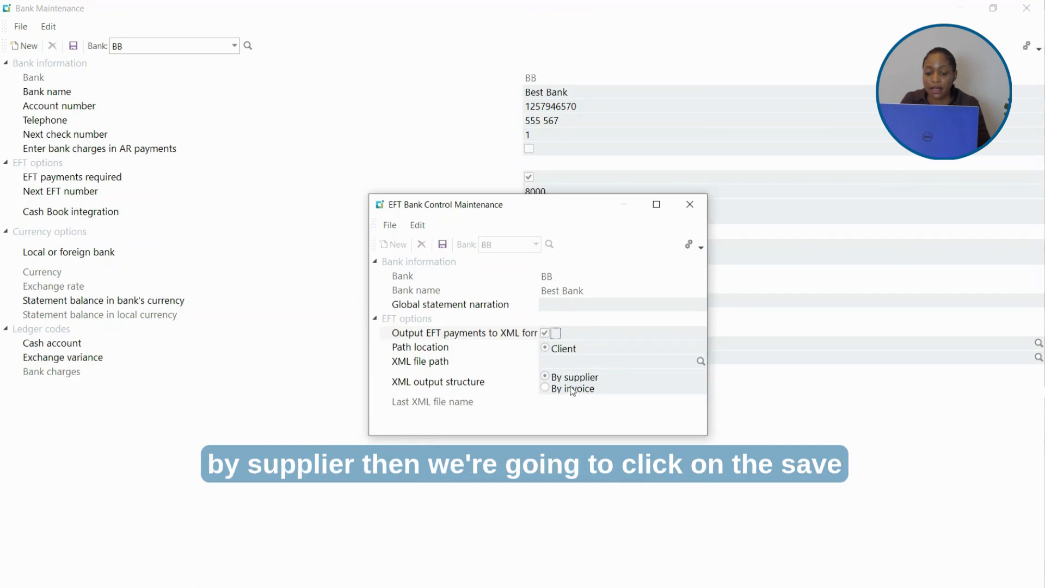
click(443, 246)
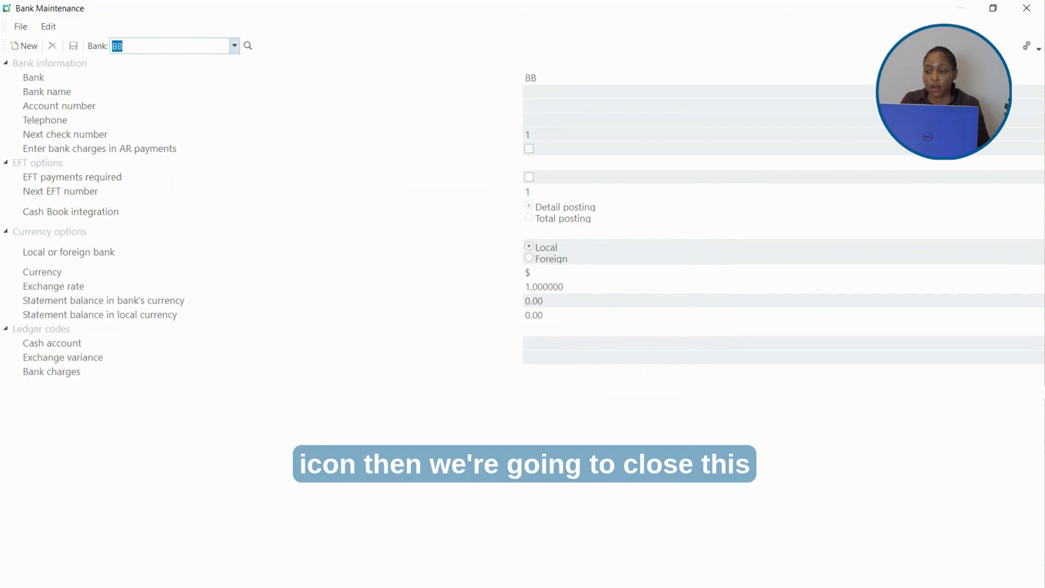
click(1027, 8)
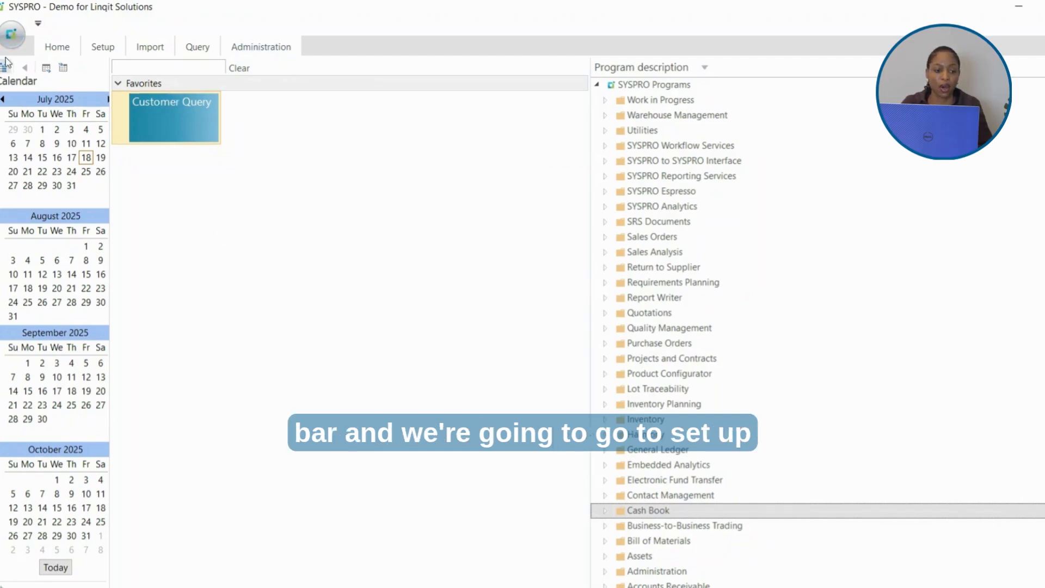
- Open the company's Setup Options and display the Electronic Fund Transfer preferences under Financials
click(103, 46)
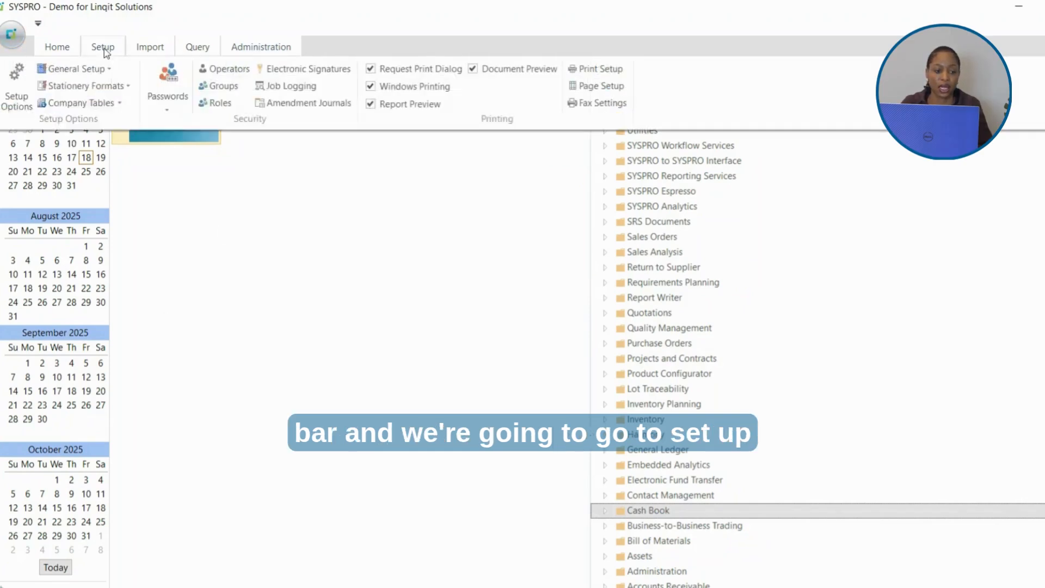
click(15, 108)
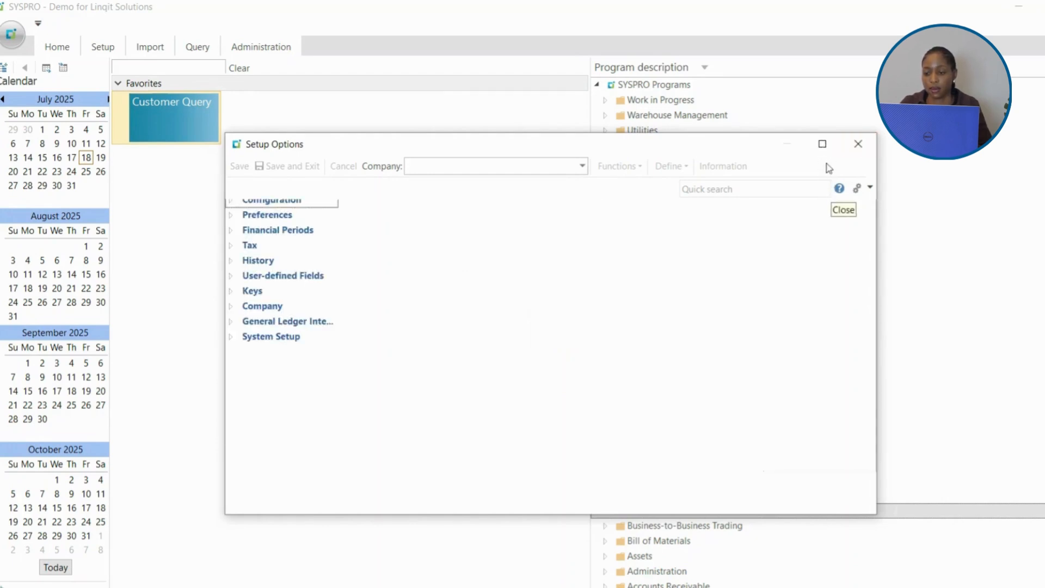
click(823, 143)
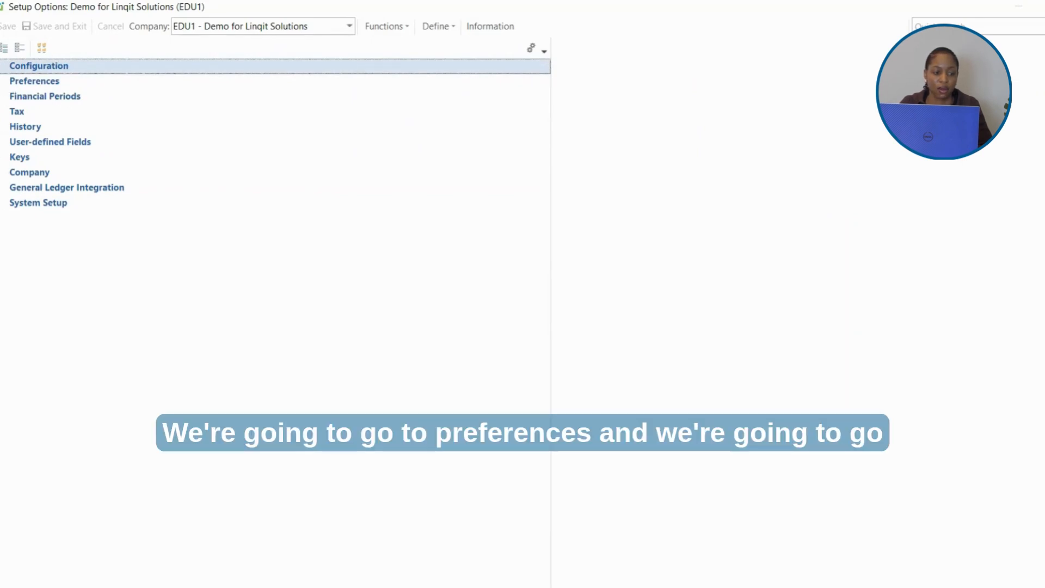
click(2, 81)
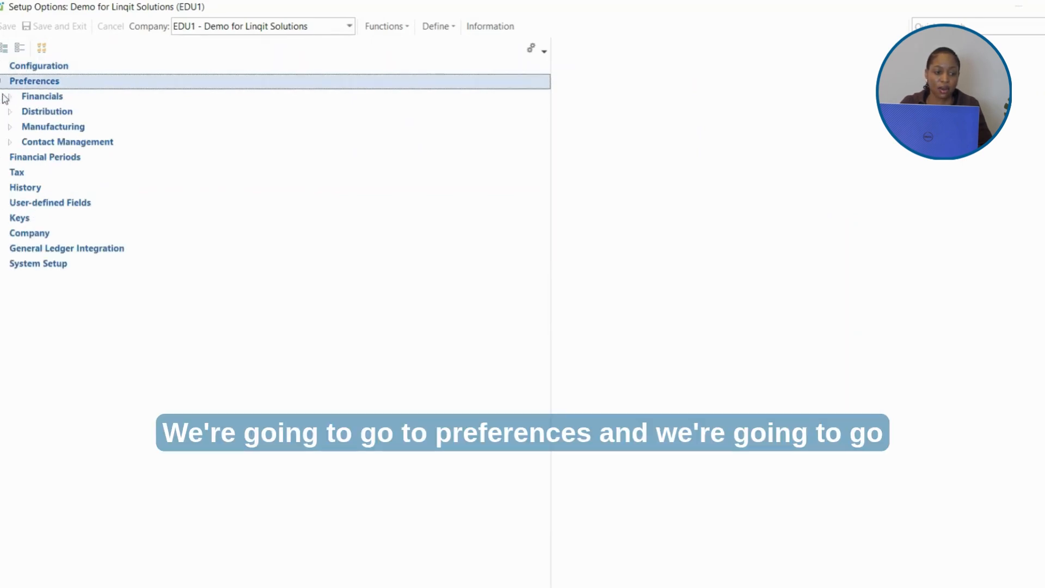
click(10, 97)
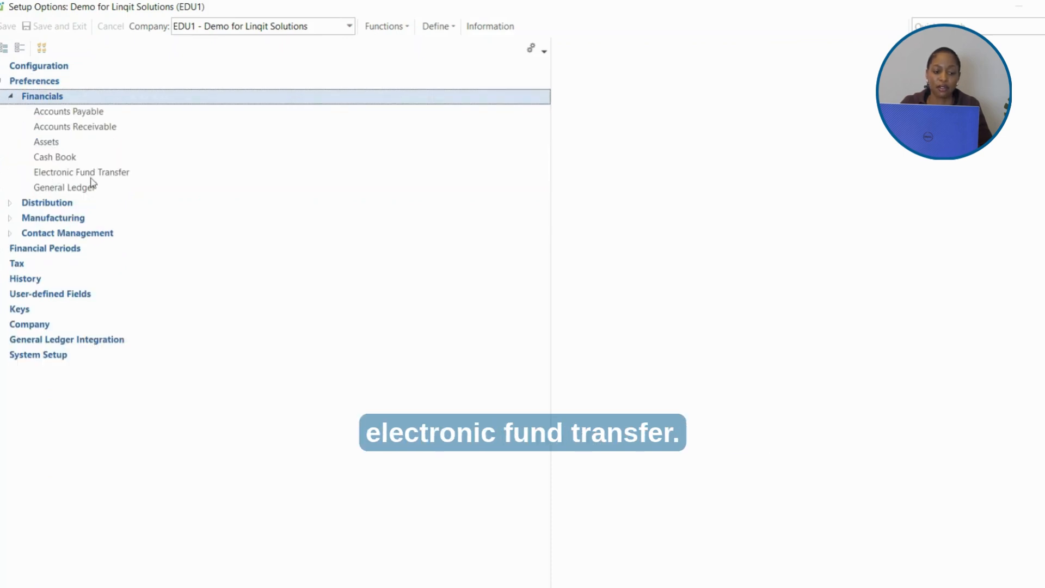
click(114, 173)
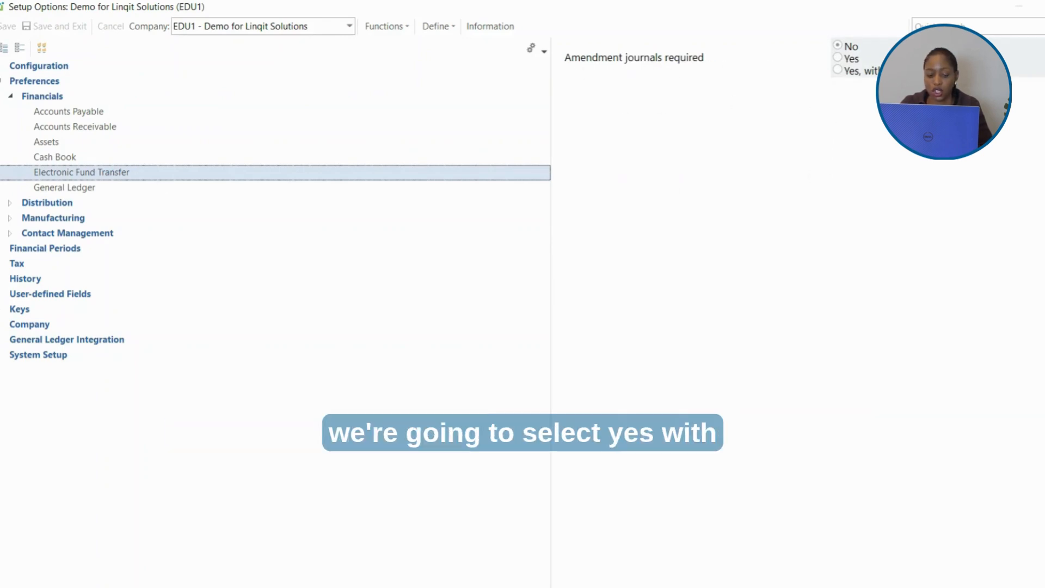
- Set Amendment journals required to "Yes, with additions" for Electronic Fund Transfer, then save and exit the setup options
click(838, 71)
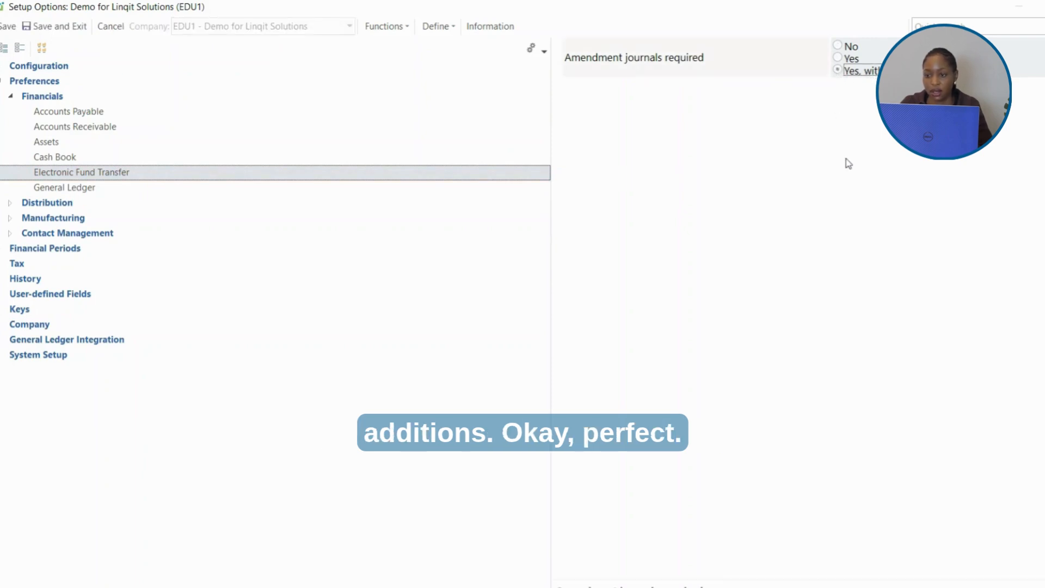
click(57, 33)
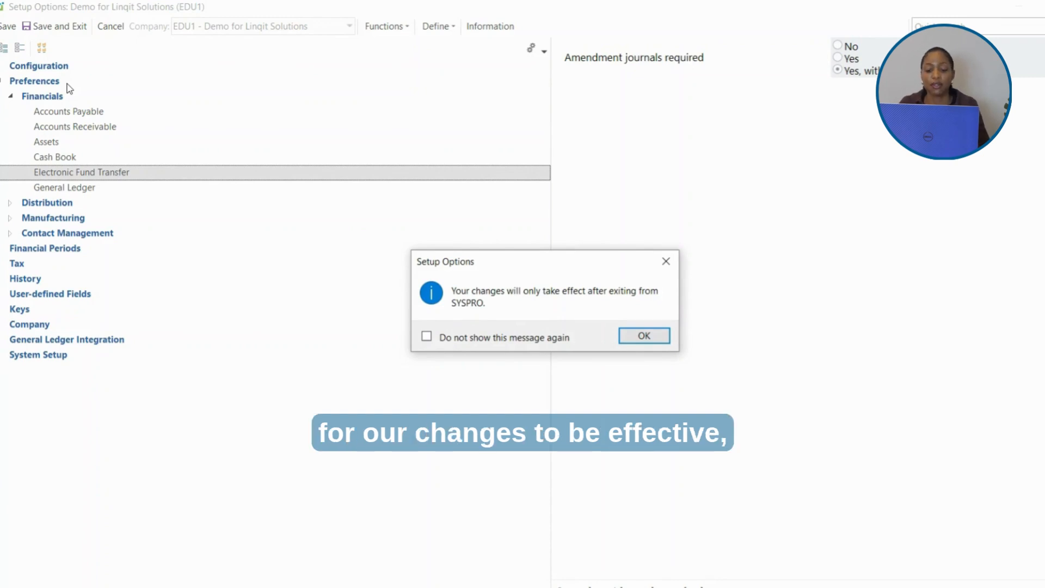
click(644, 336)
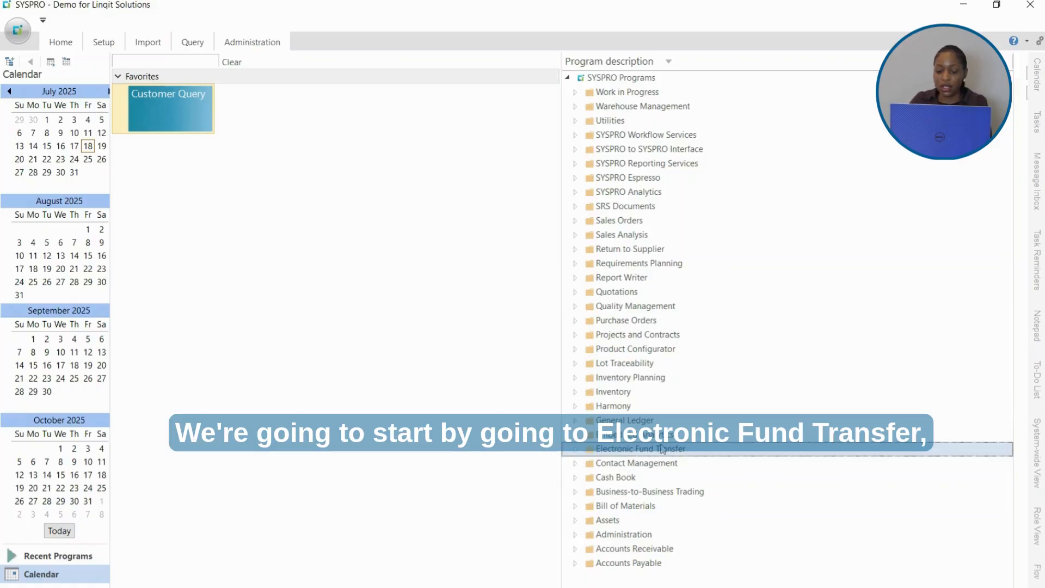
- Open EFT Cash Book Beneficiaries from the Electronic Fund Transfer setup programs and maximize its window
click(576, 449)
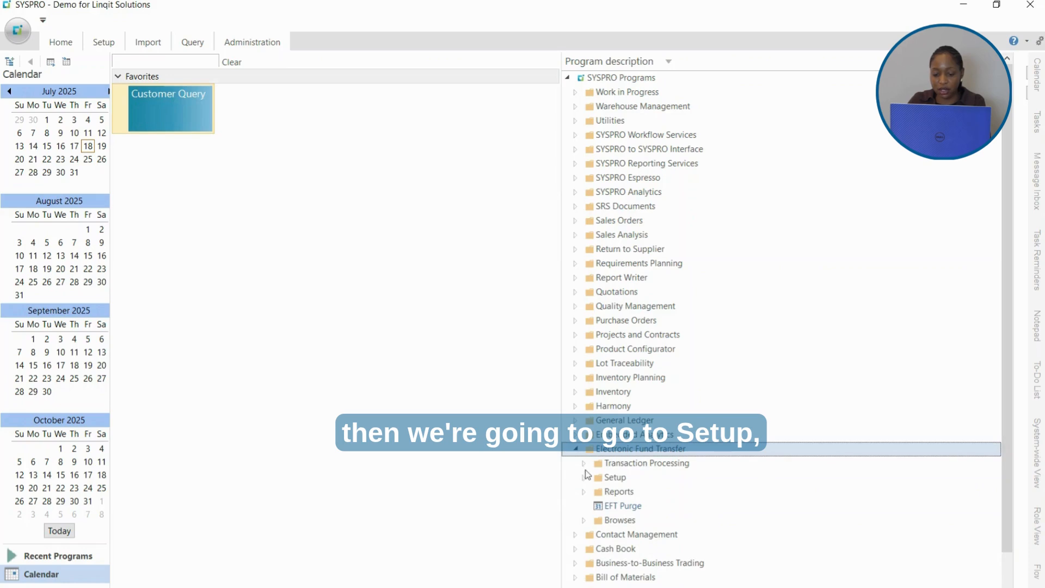
click(585, 477)
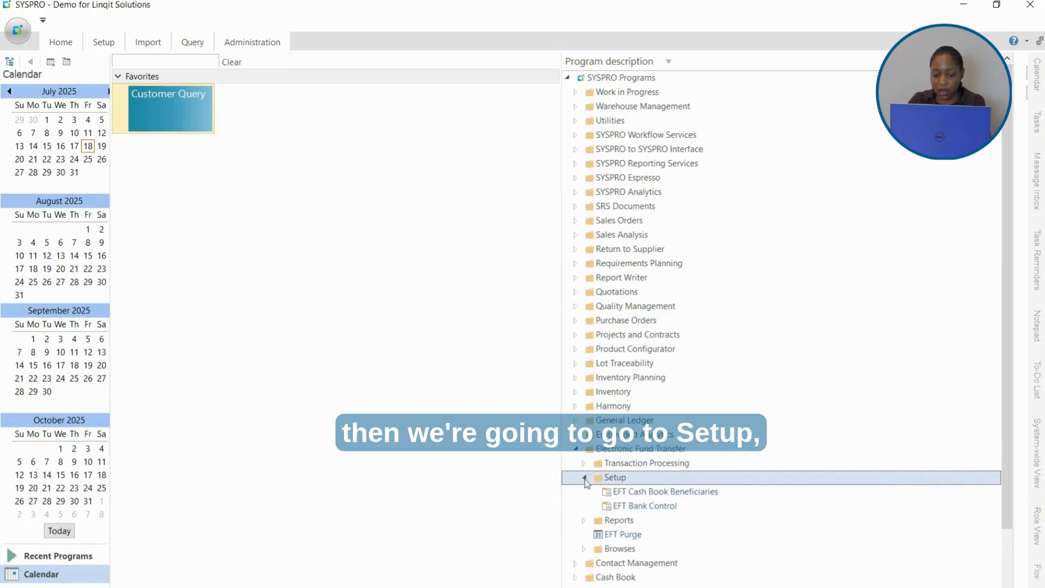
double_click(643, 496)
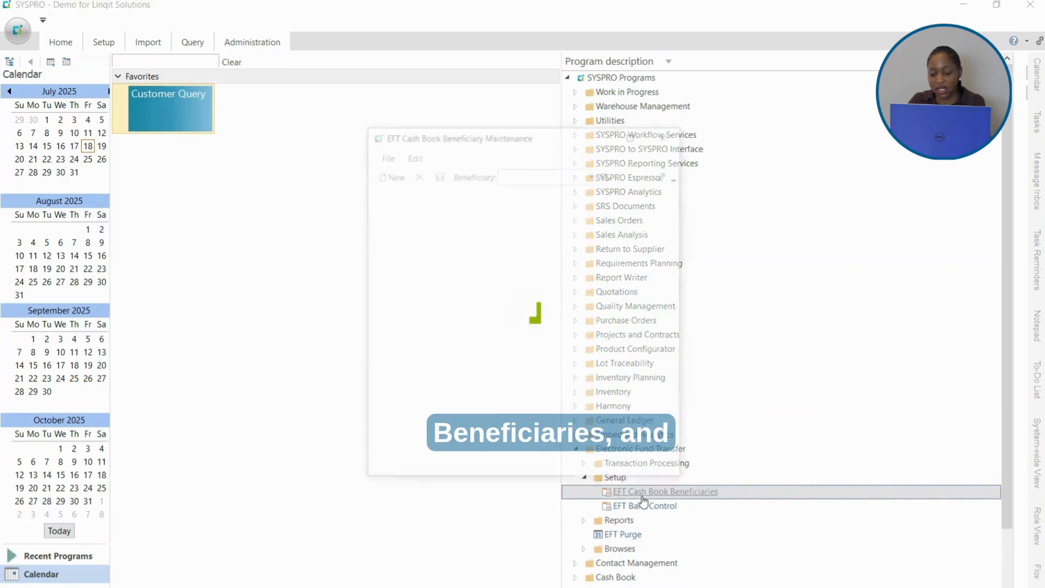
click(634, 133)
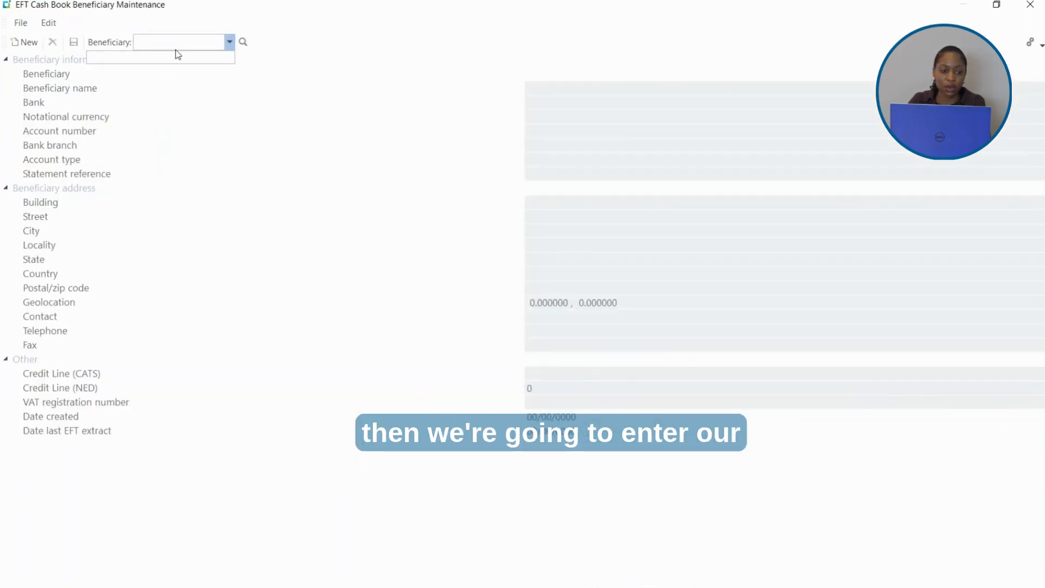
- Create beneficiary 4 with the beneficiary name Executive Stationers
text(4)
key(Tab)
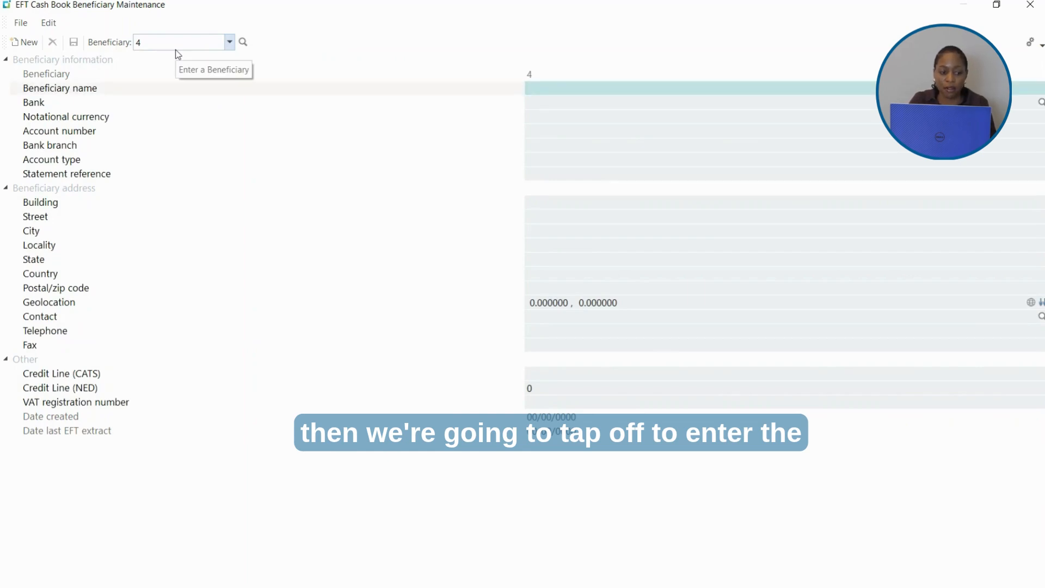
text(S)
key(BackSpace)
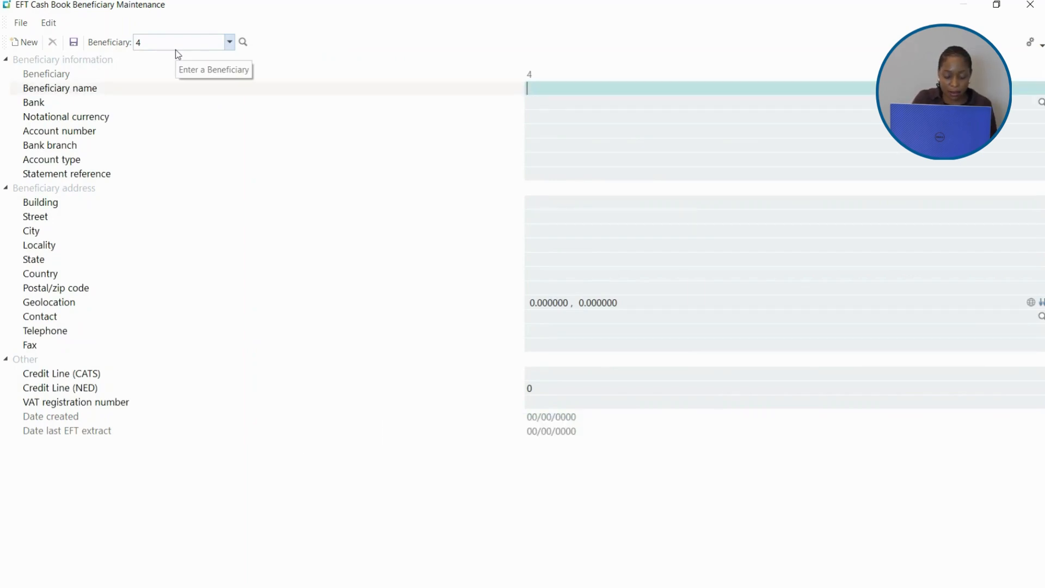
text(Exec)
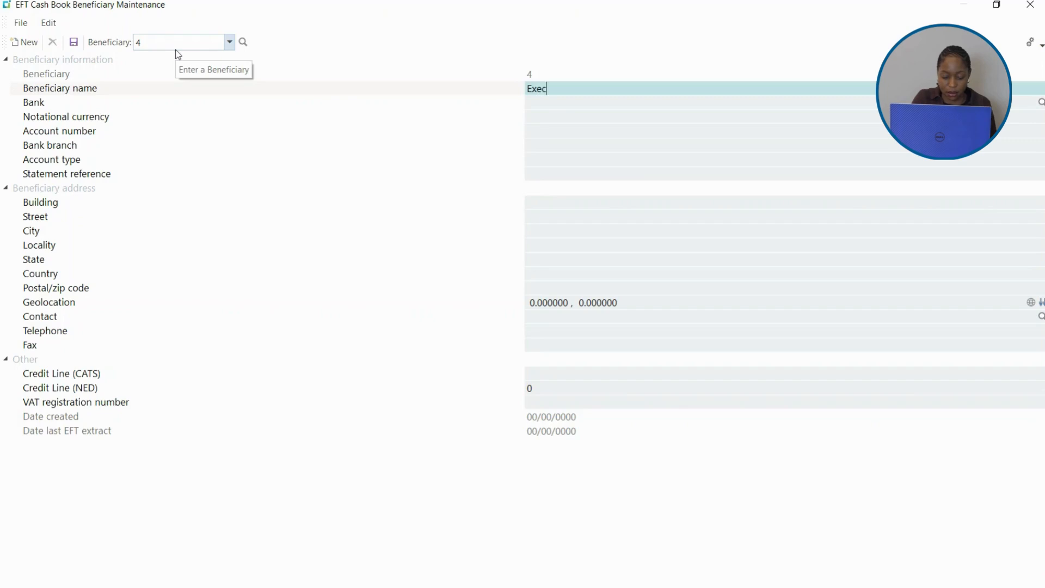
text(utive)
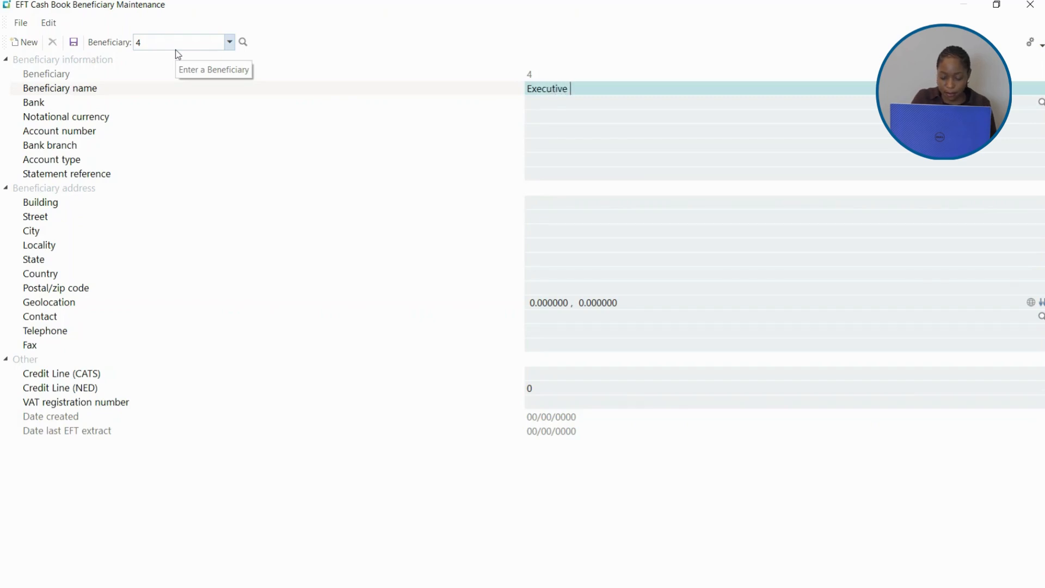
text( Stat)
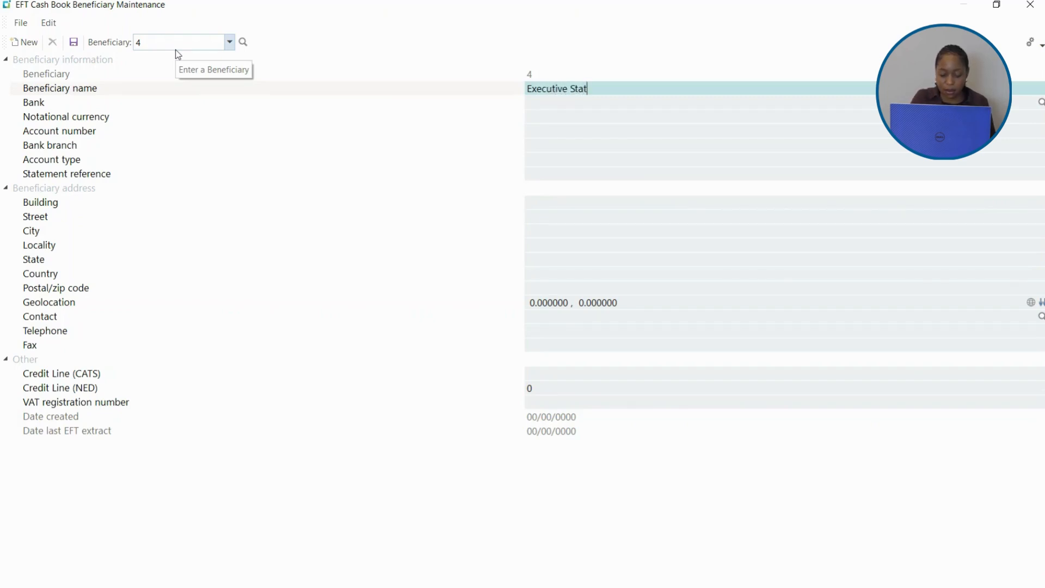
text(ioners)
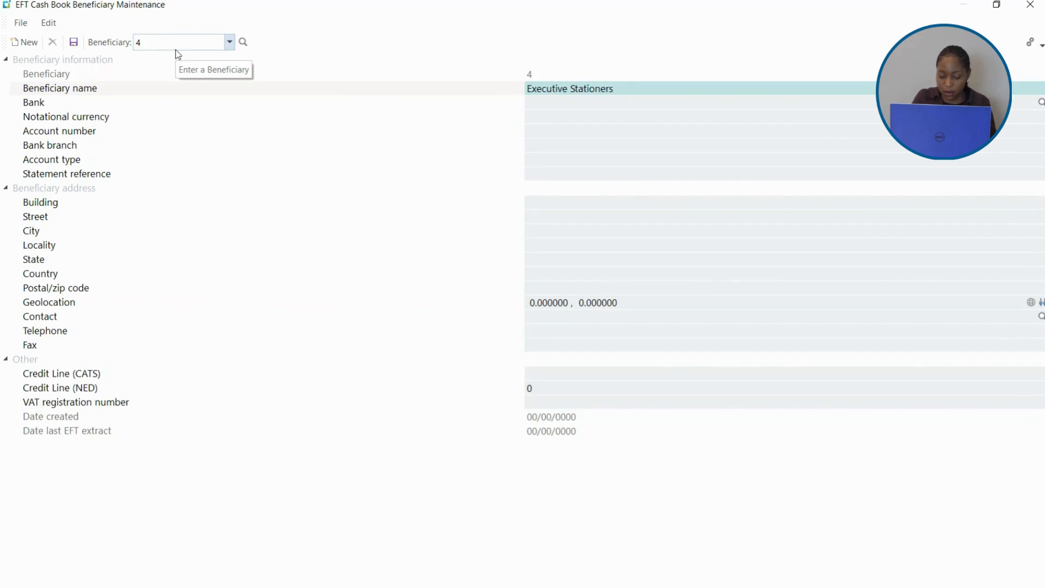
key(Tab)
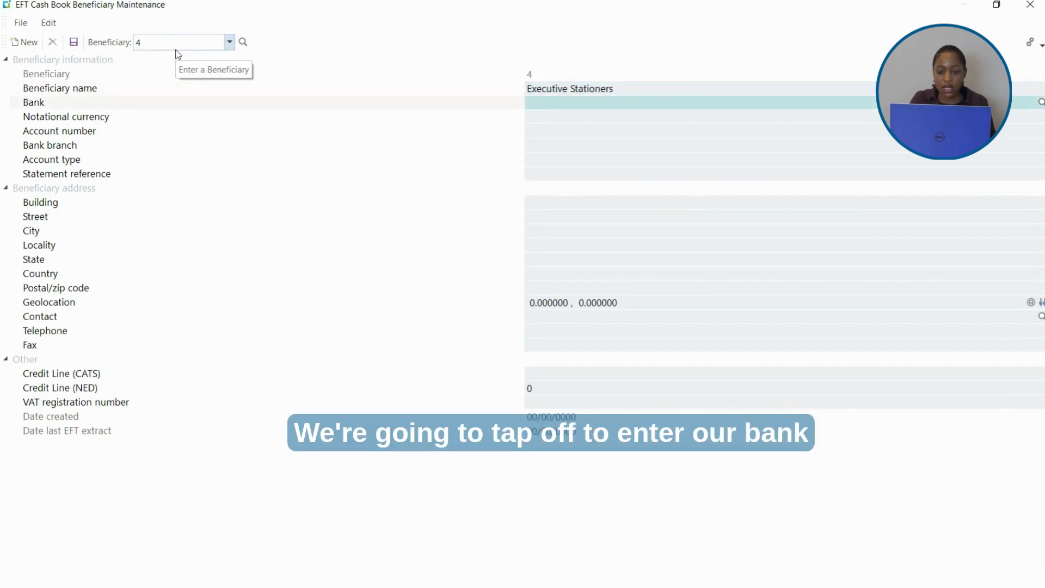
- Set the beneficiary's bank to FB and the notational currency to USD
text(FB)
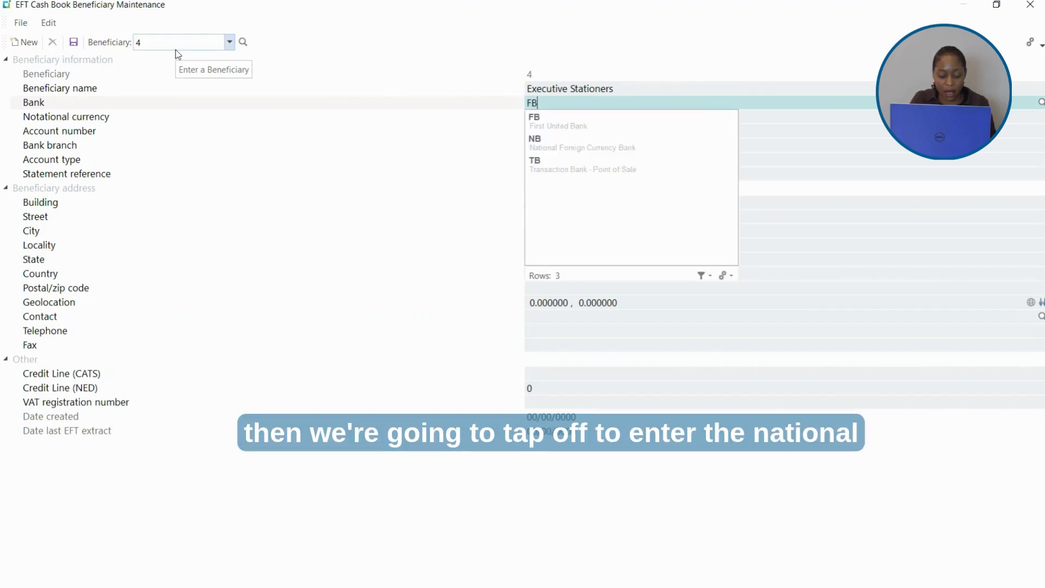
key(Tab)
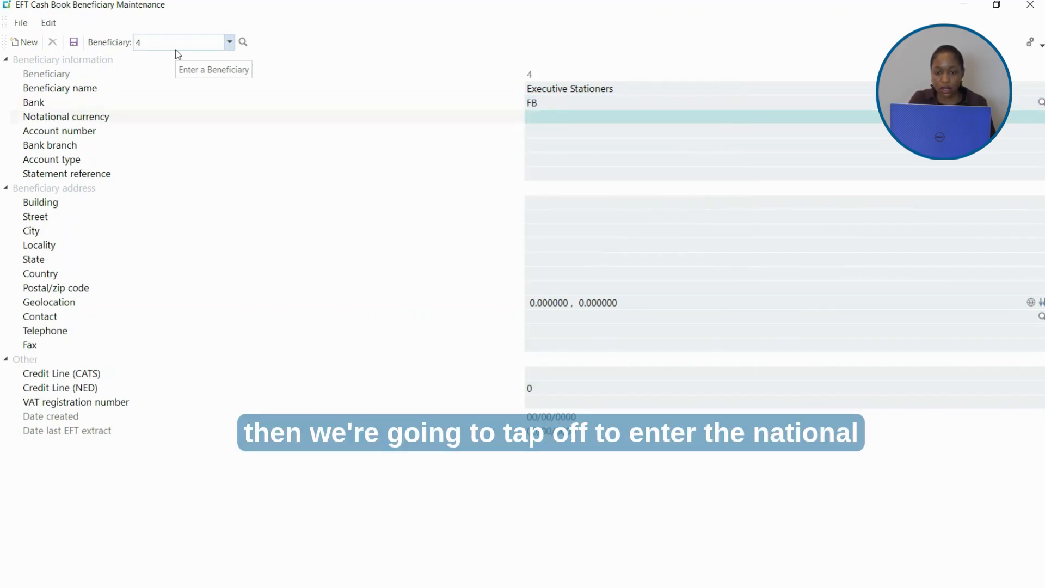
text(USD)
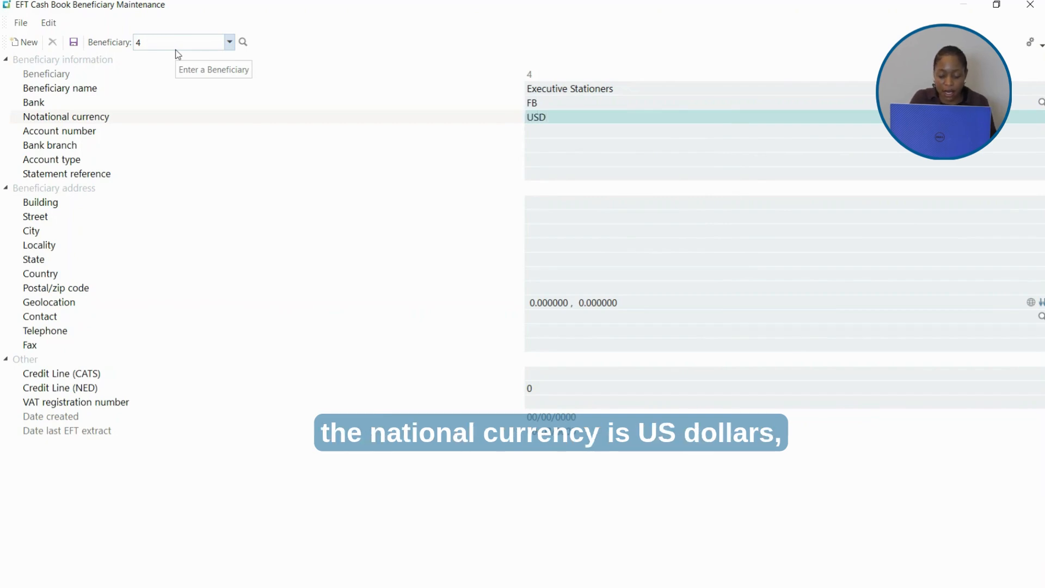
key(Tab)
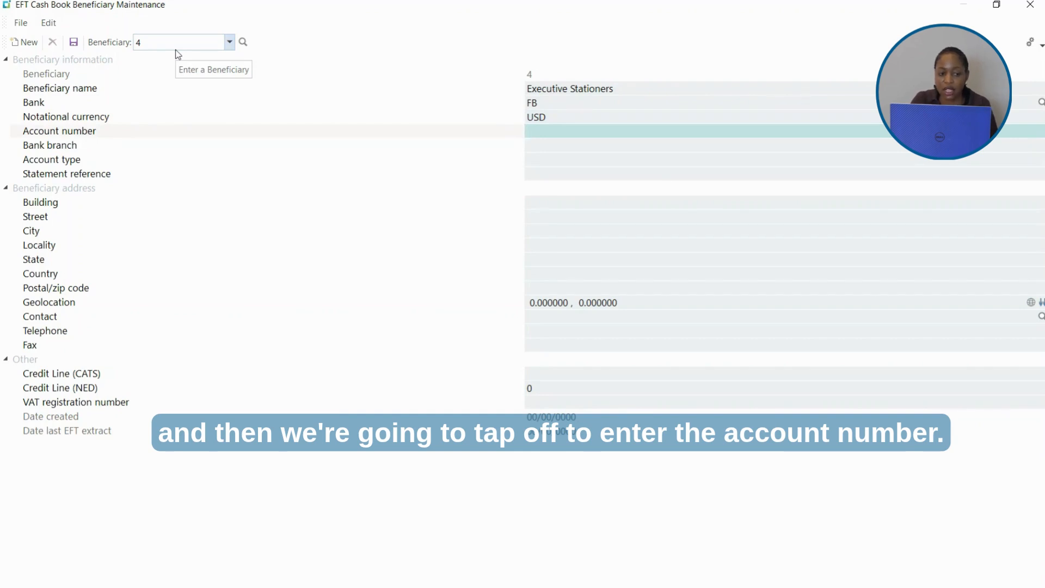
- Enter the beneficiary's bank account number and set the bank branch to South
text(41)
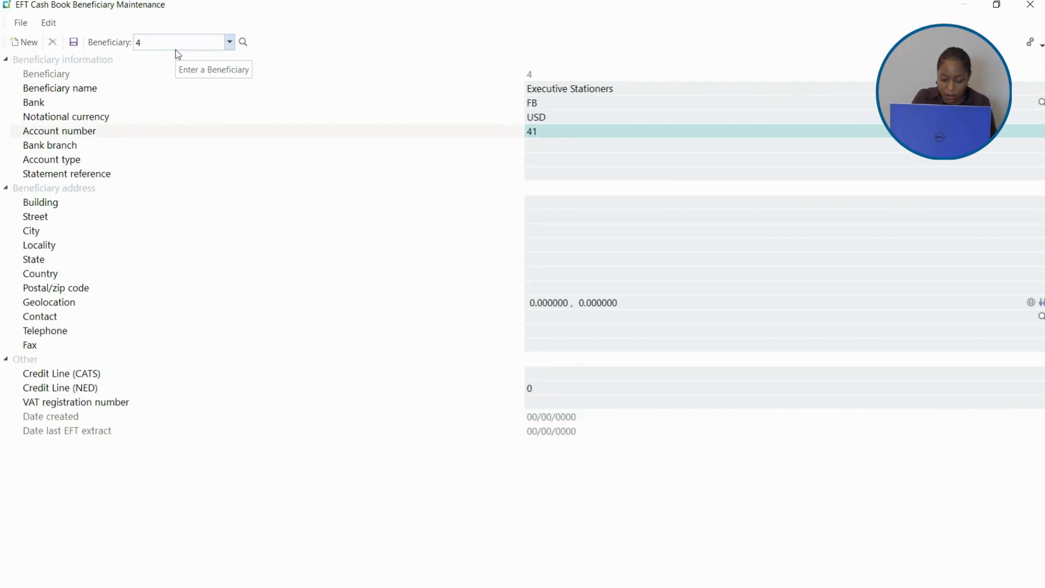
text(7690)
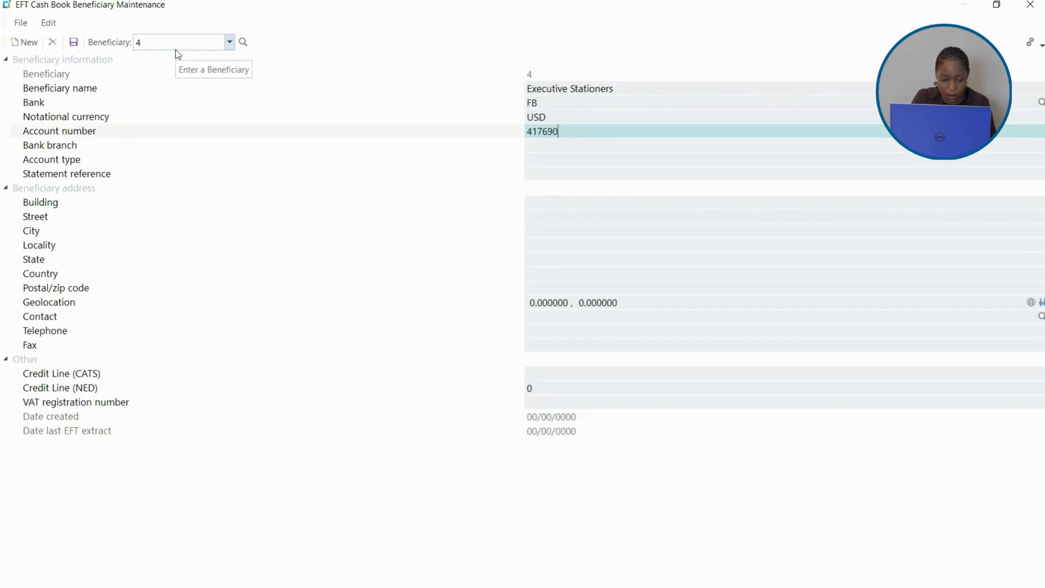
text(916396)
key(Tab)
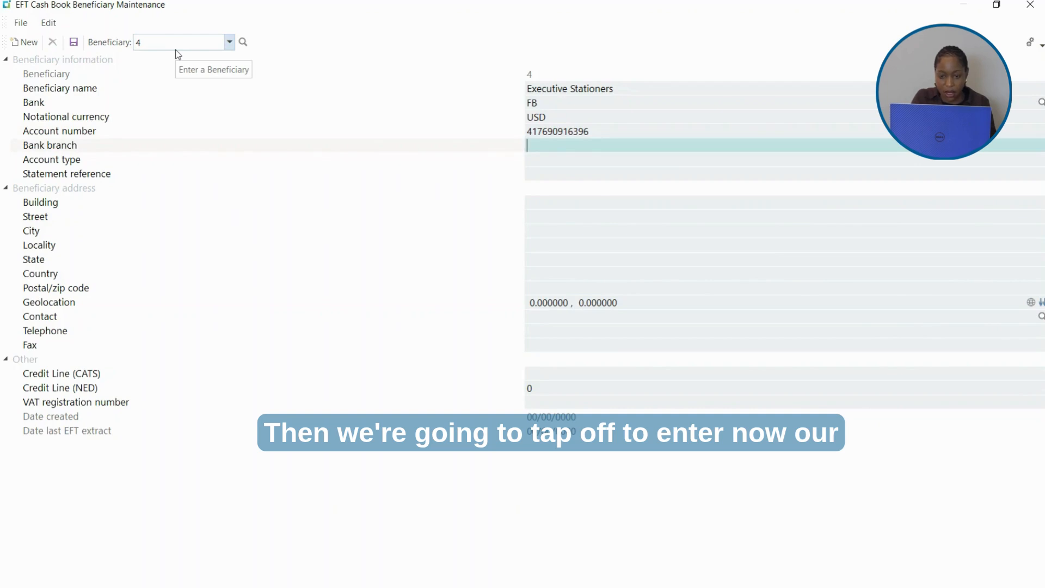
text(South)
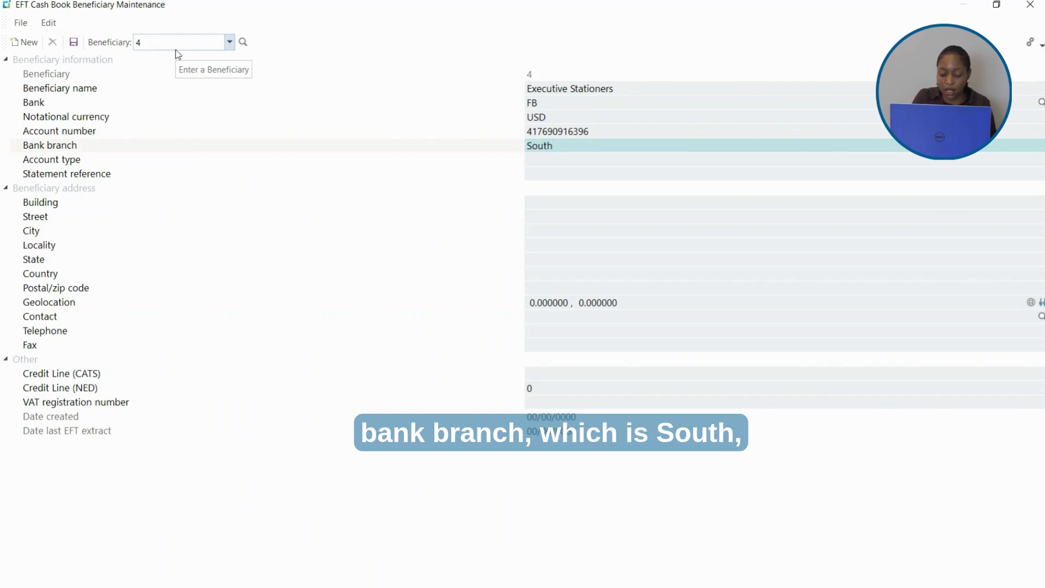
key(Tab)
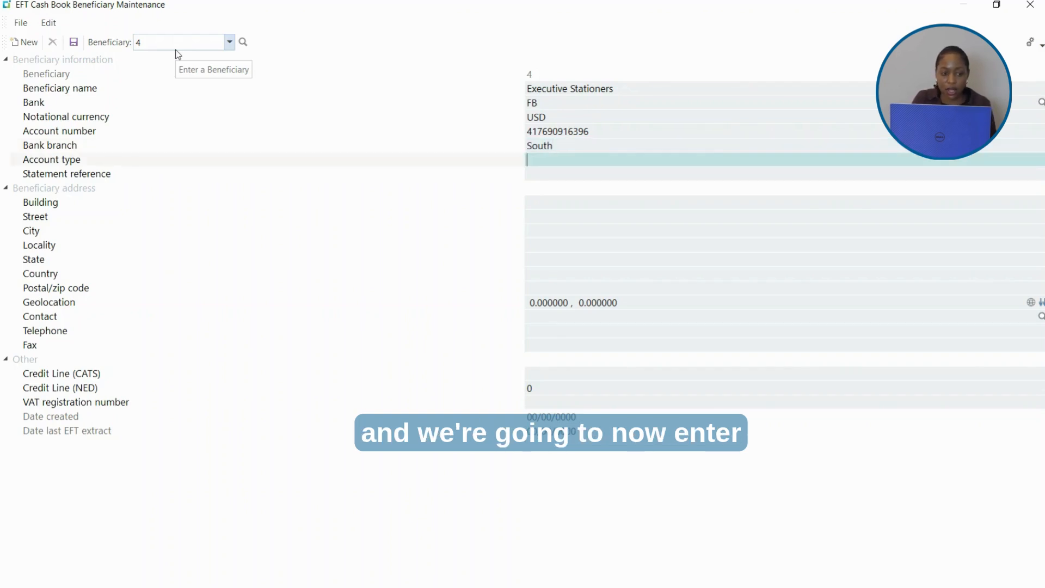
- Set the account type to 1 and the statement reference to EFT Payment
text(1)
key(Tab)
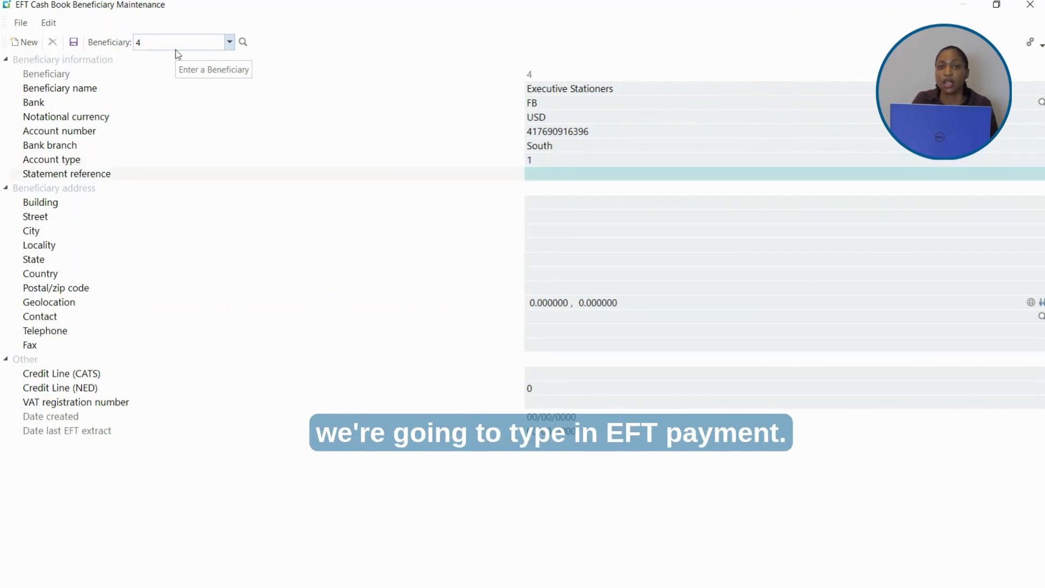
text(EFT)
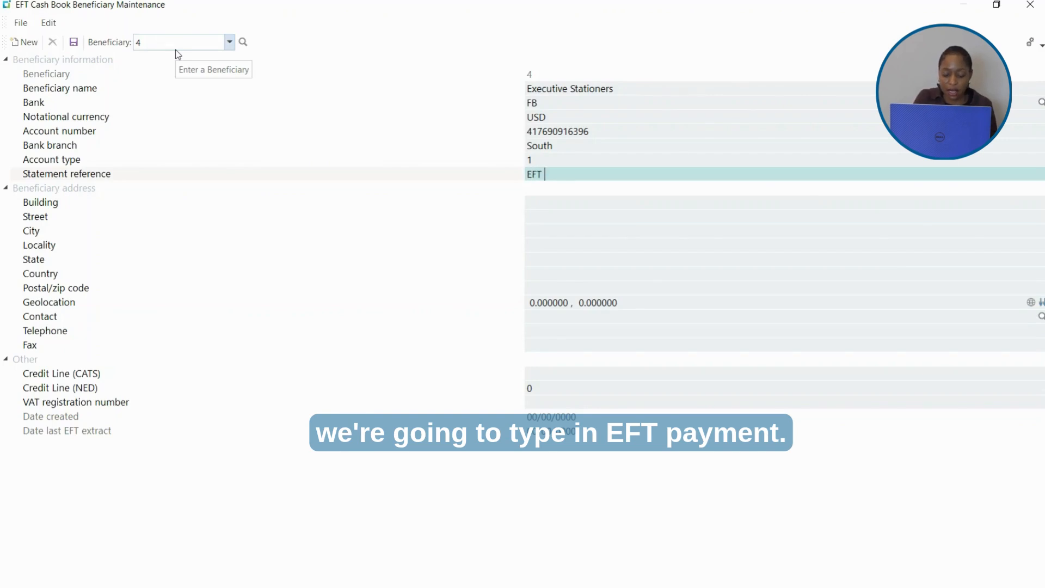
text( Payment)
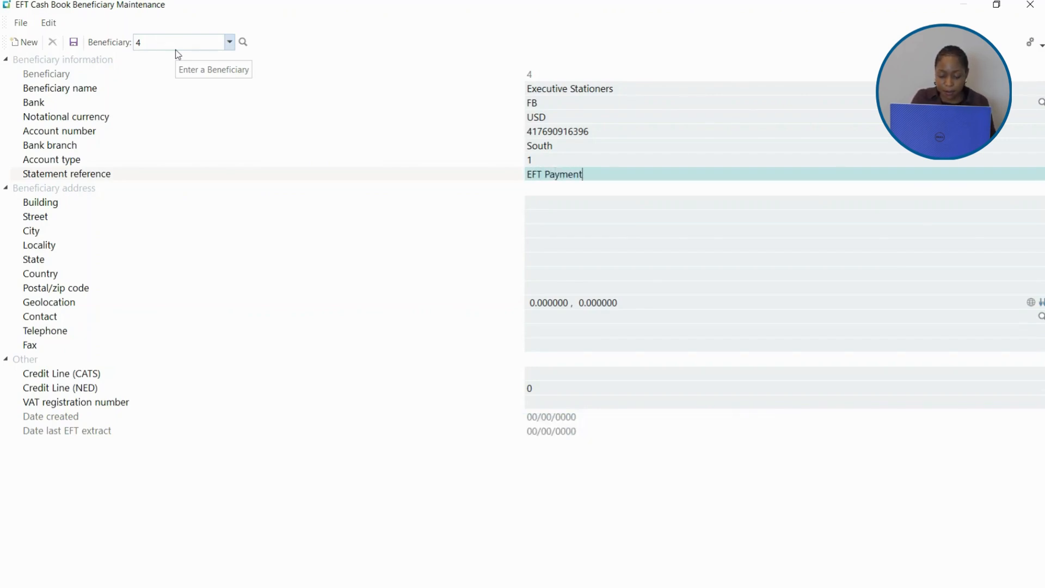
key(Tab)
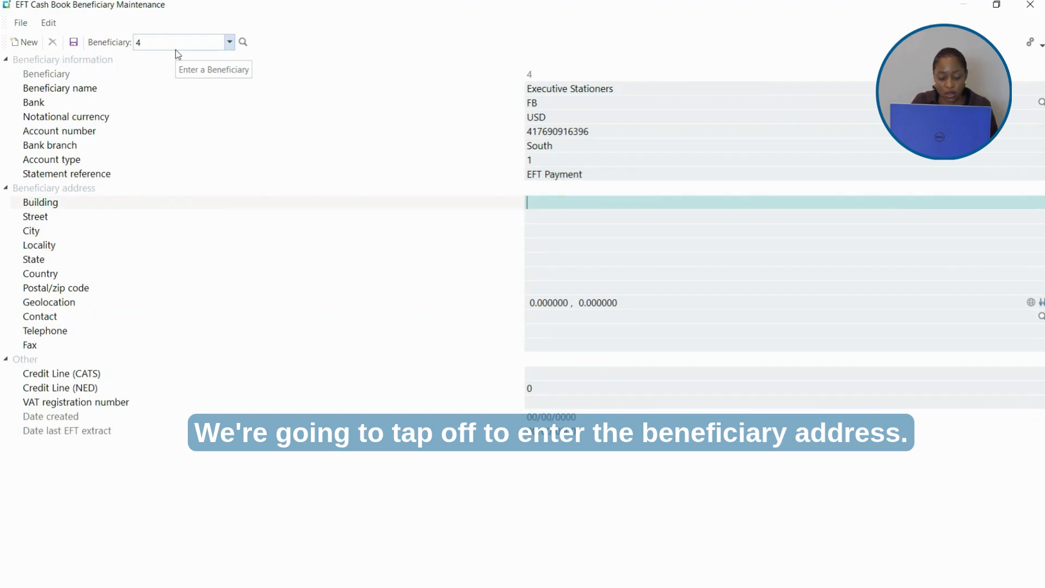
- Enter the building number and street name in the beneficiary address
text(49)
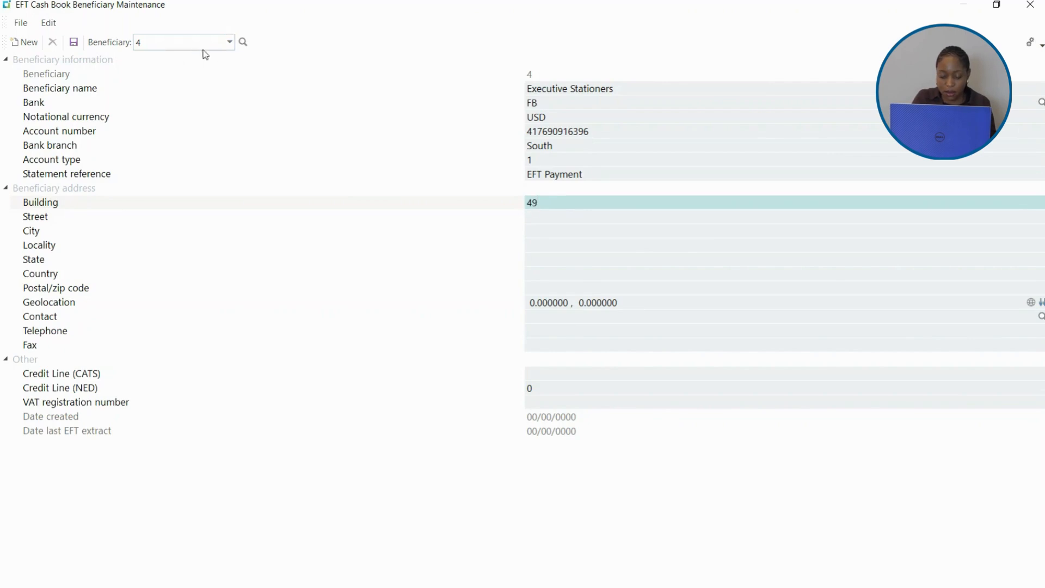
click(560, 217)
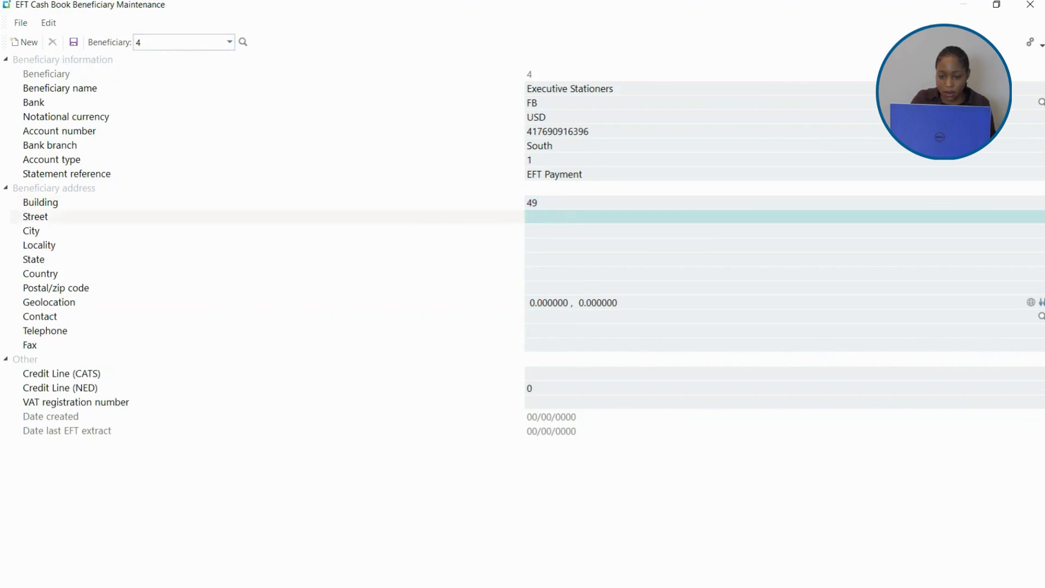
text(Edison)
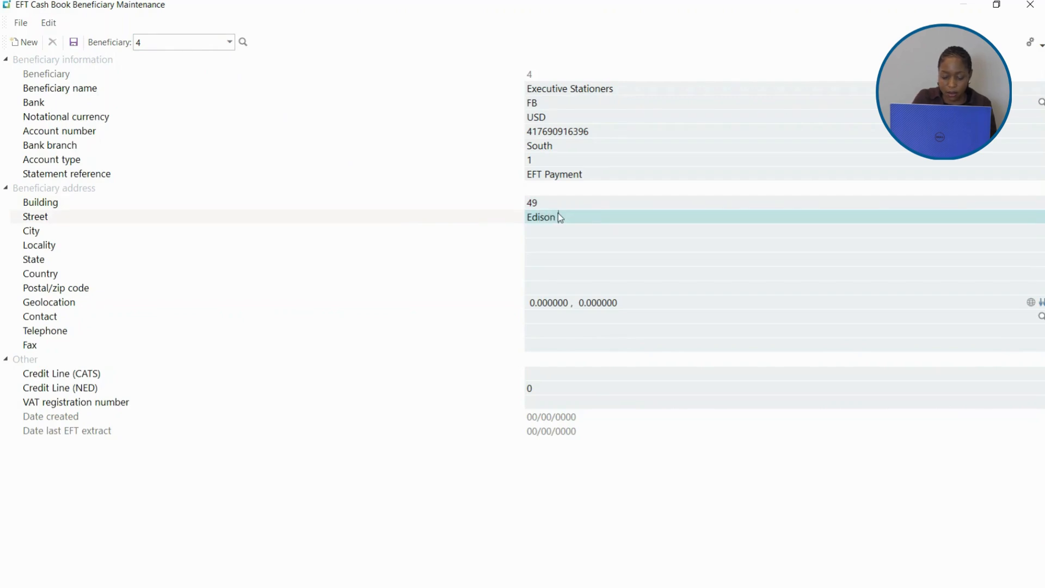
text( Road)
- Enter the contact person's full name for the beneficiary
click(543, 319)
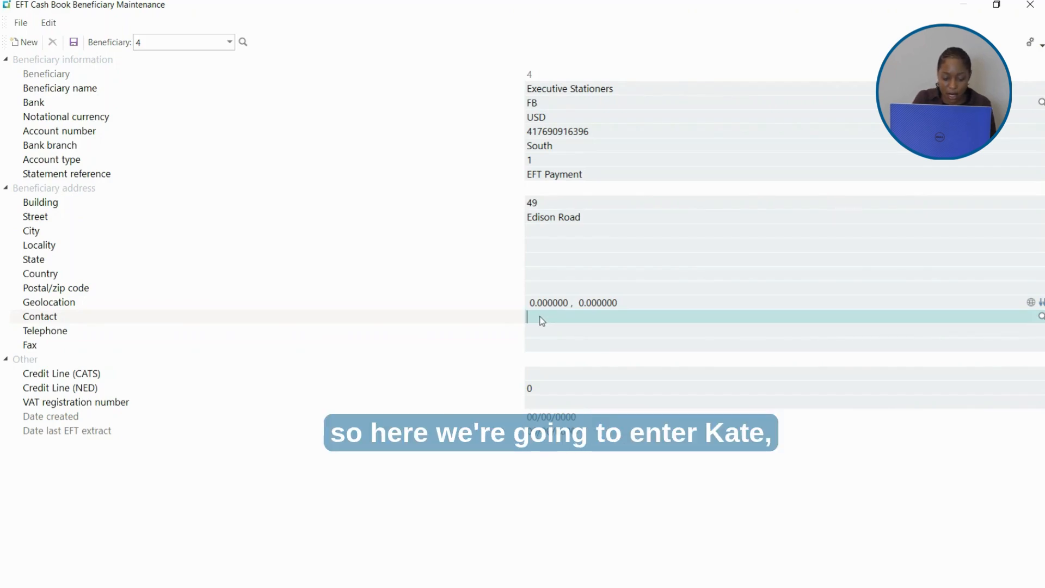
text(Kate)
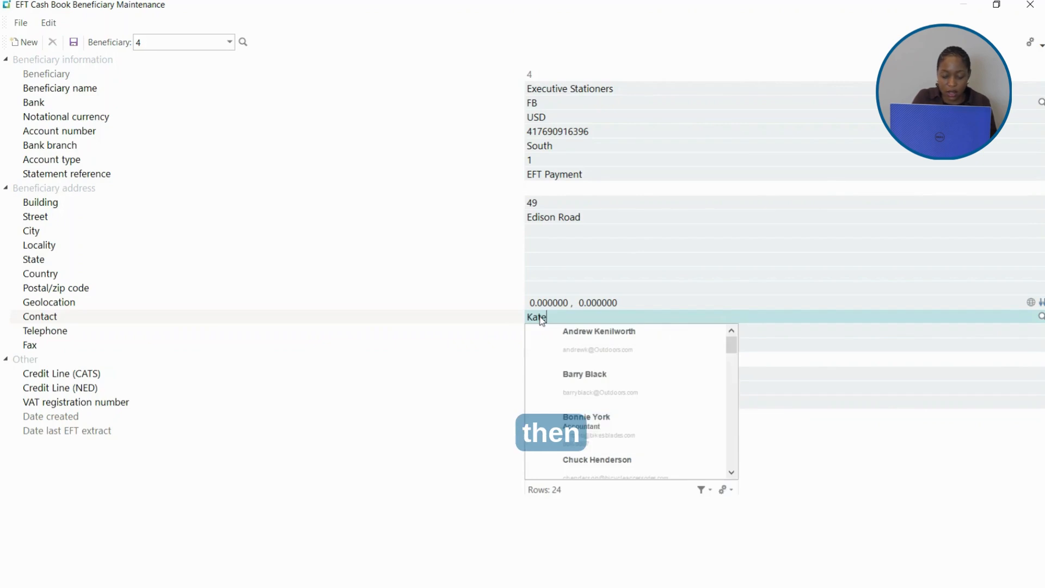
text( W)
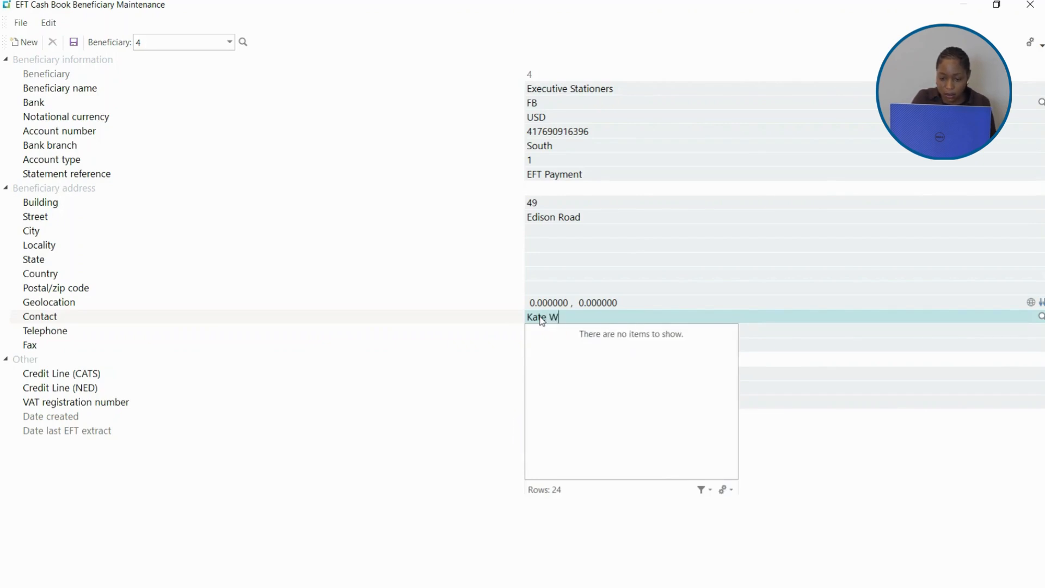
text(inston)
key(Tab)
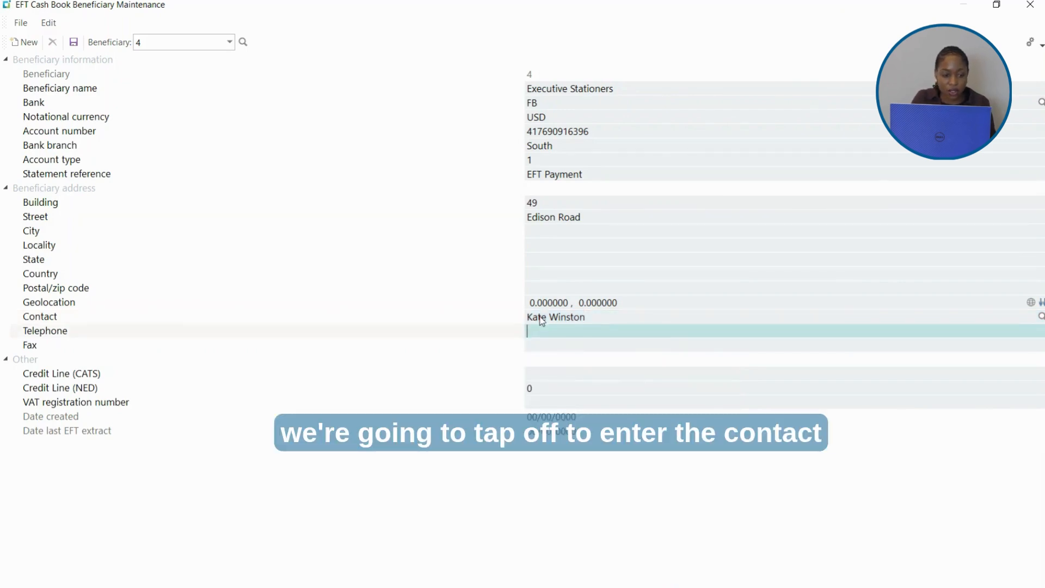
- Enter the contact's telephone number, then save the beneficiary record and close EFT Cash Book Beneficiary Maintenance
text(555)
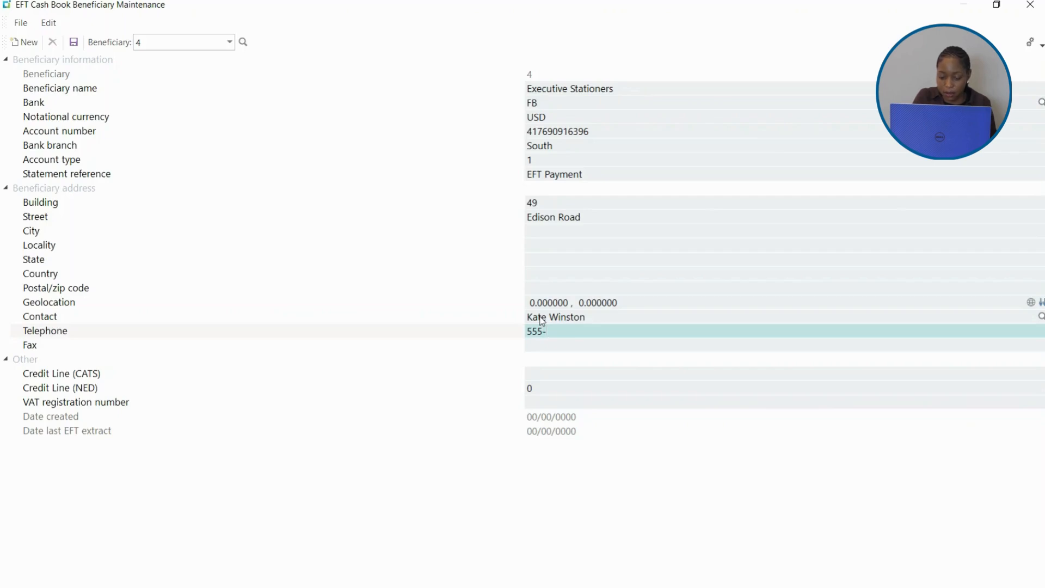
text(-32)
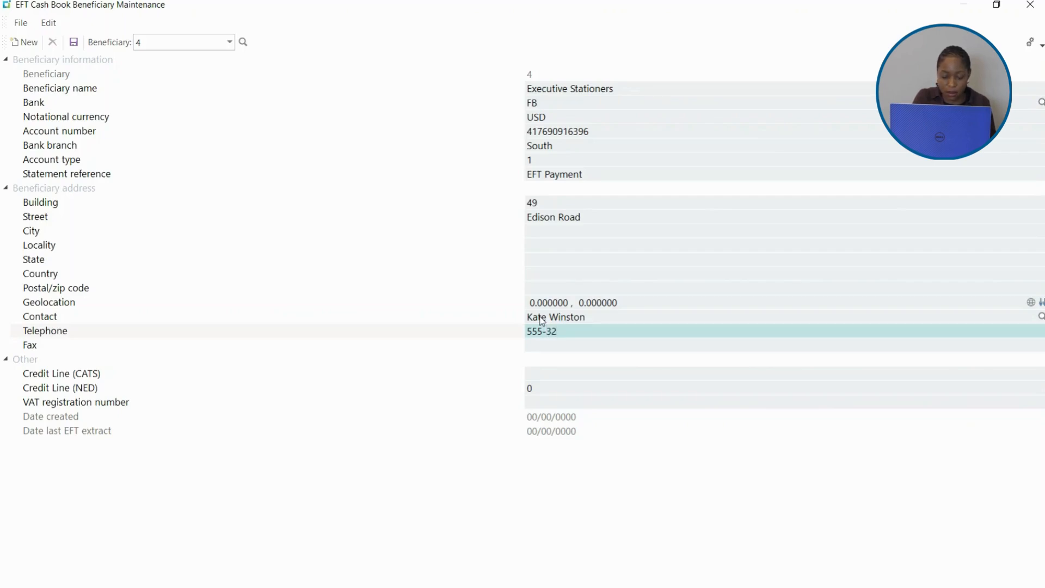
text(67)
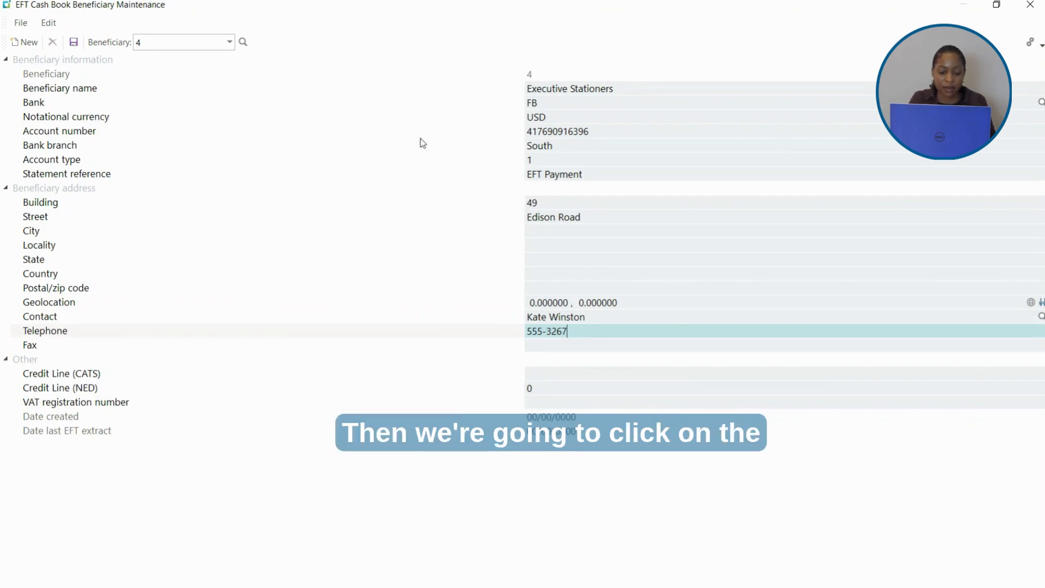
click(77, 45)
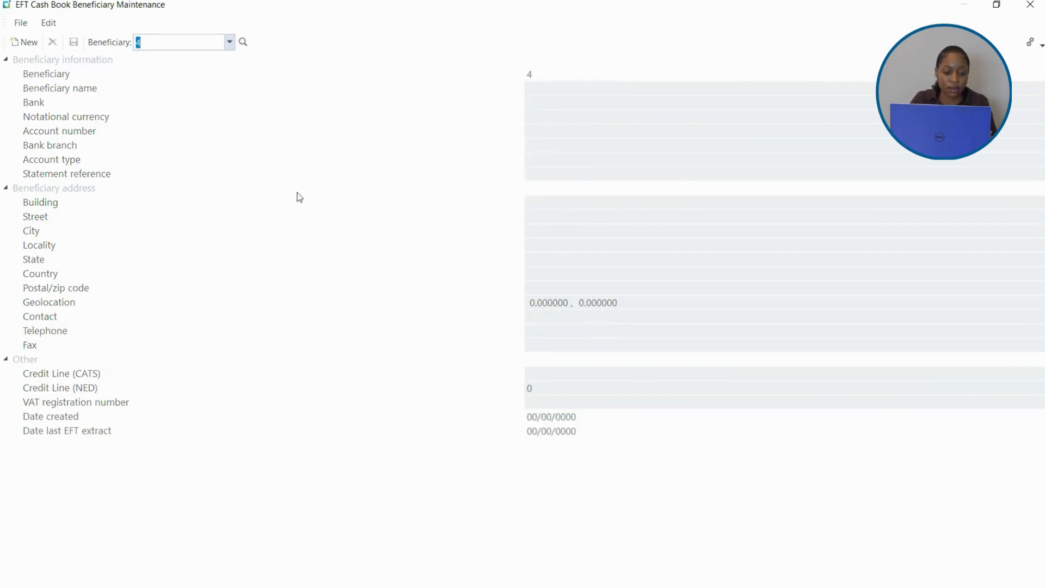
click(1031, 5)
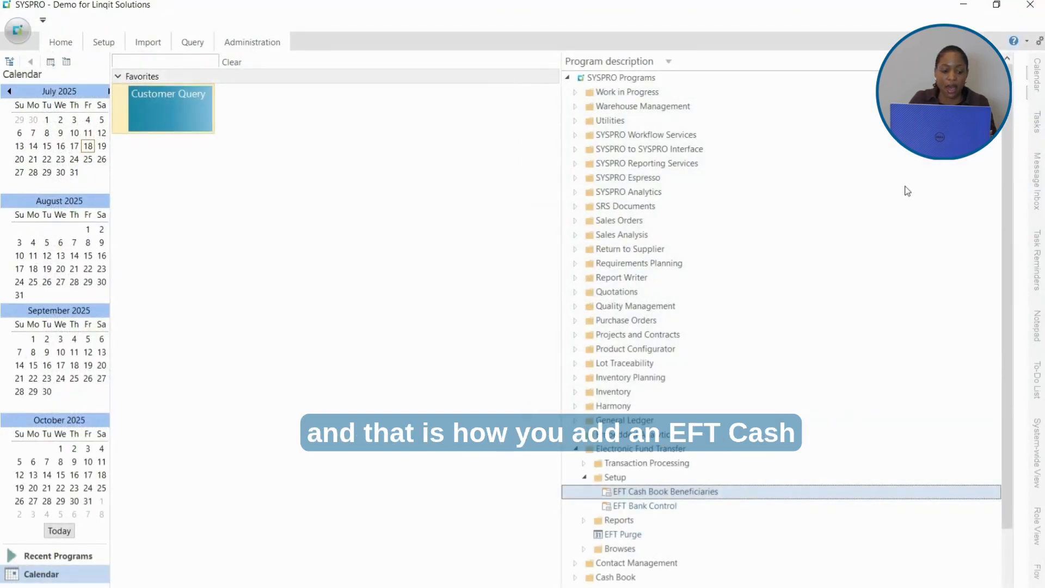